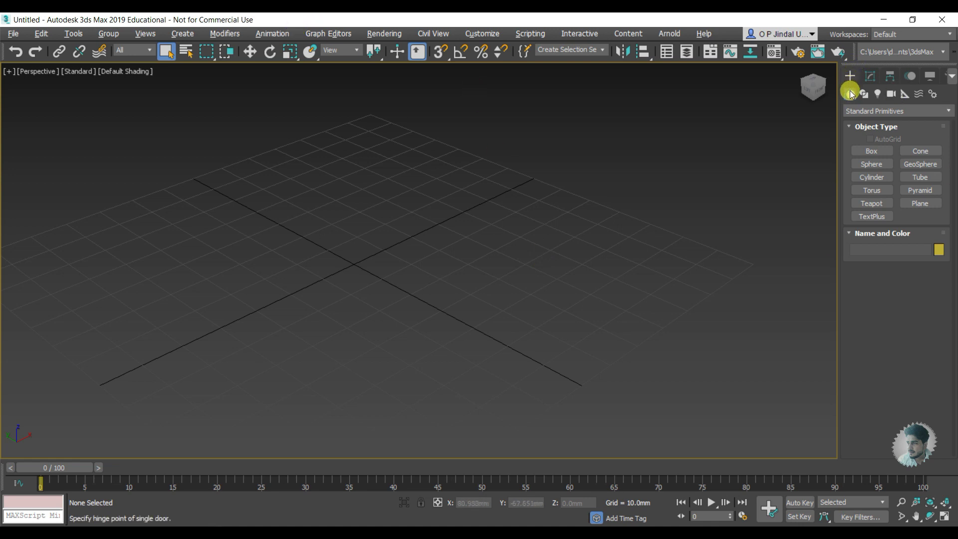
Switch the Create panel's category to Doors, showing the Pivot, Sliding and BiFold types.
click(872, 110)
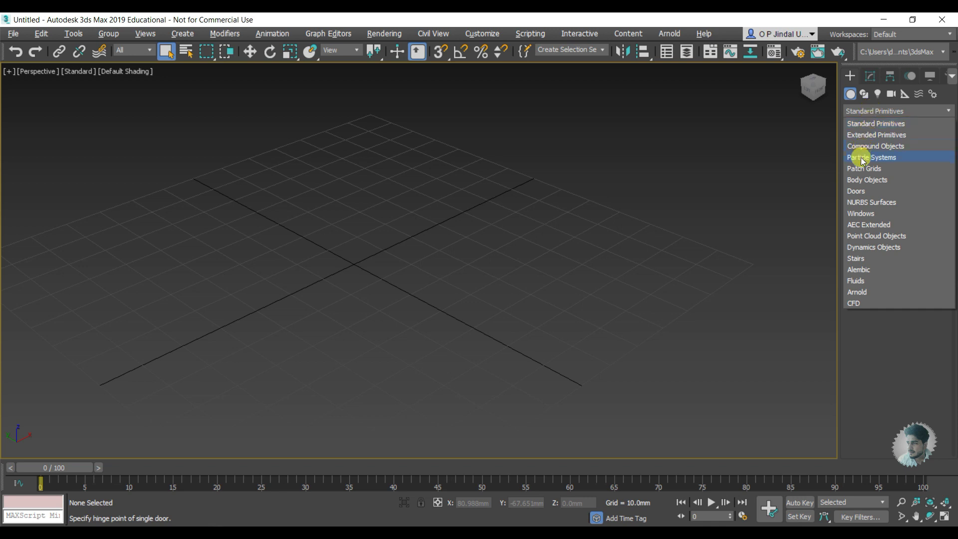
click(856, 195)
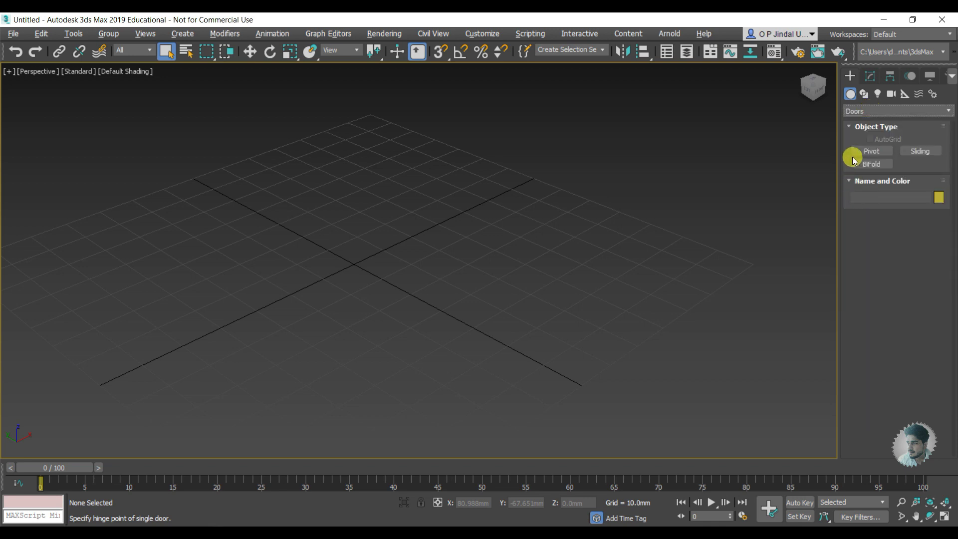
click(879, 164)
middle_drag(362, 283, 412, 290)
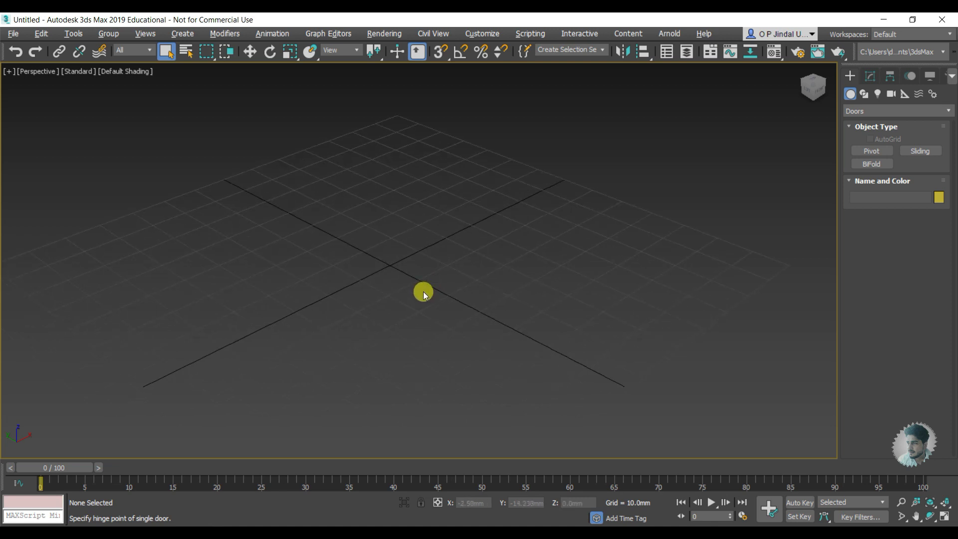
Drag out PivotDoor001's width, depth and height near the grid centre, with Edged Faces on.
click(860, 150)
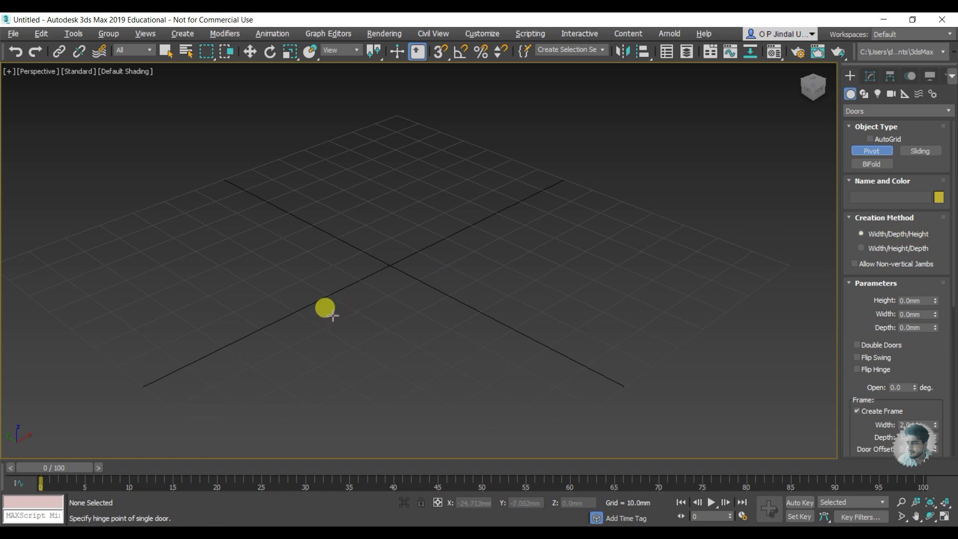
drag(300, 328, 415, 268)
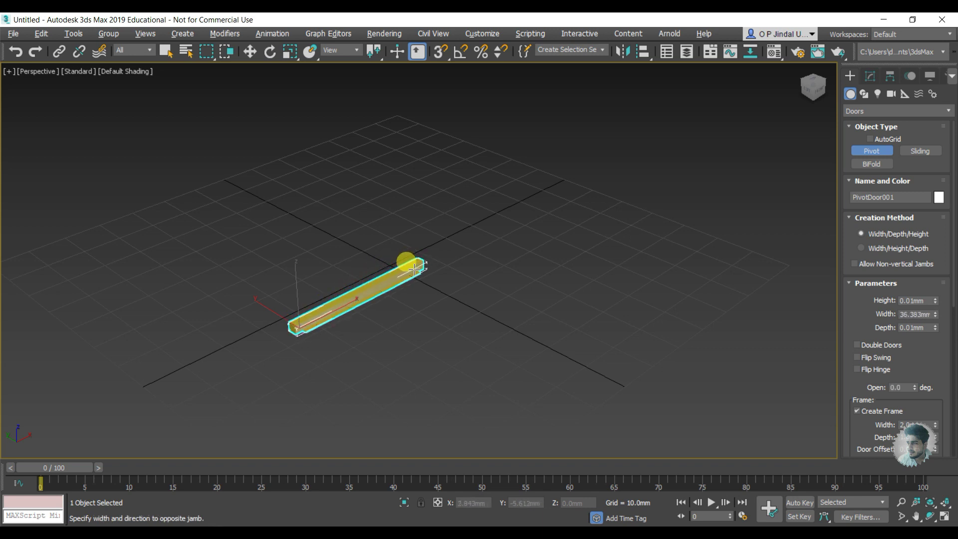
drag(414, 268, 415, 268)
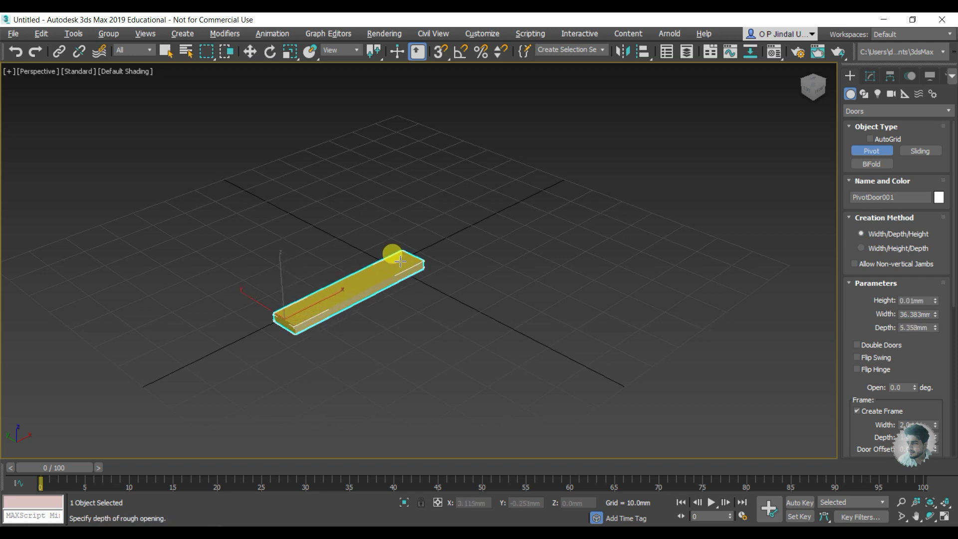
click(401, 261)
scroll(387, 169, down, 3)
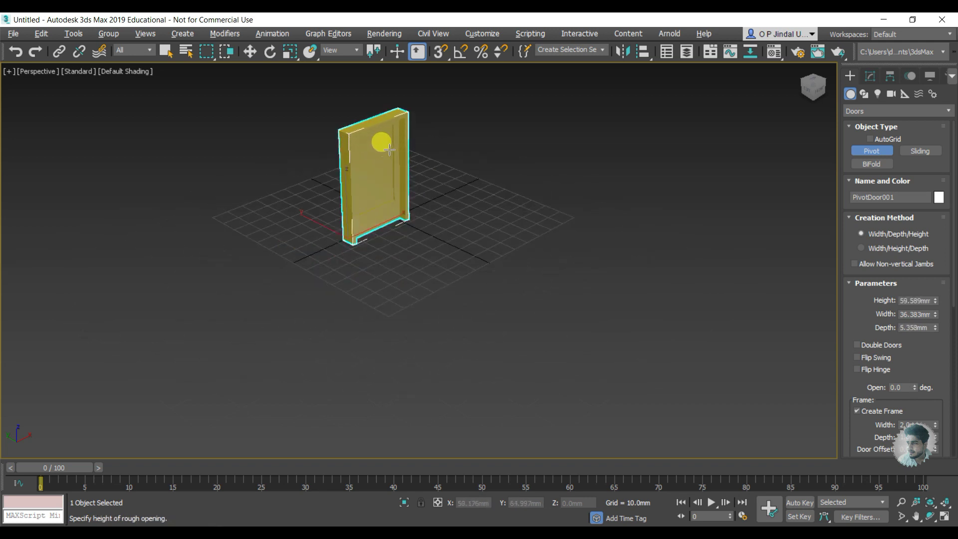
click(431, 171)
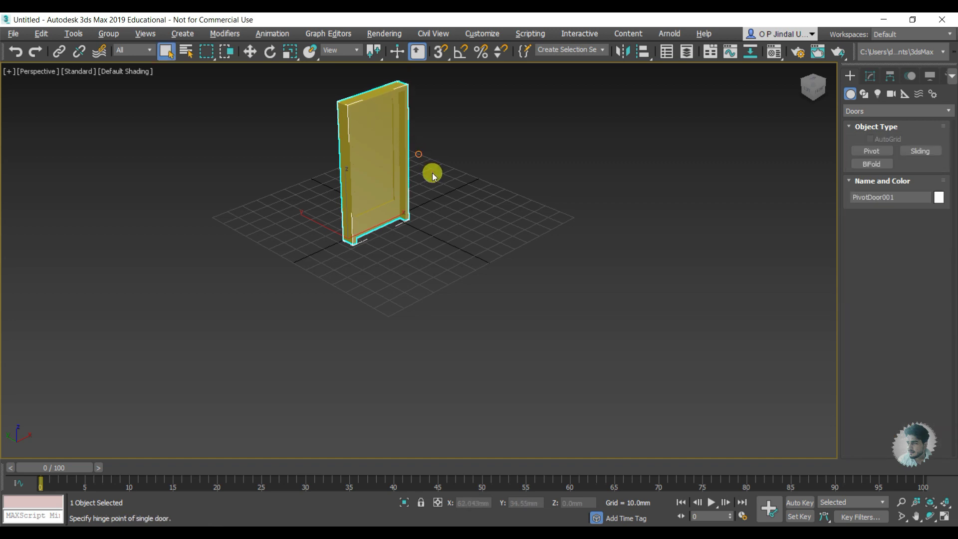
key(F4)
Draw a taller second pivot door, PivotDoor002, to the right of PivotDoor001.
scroll(396, 112, up, 3)
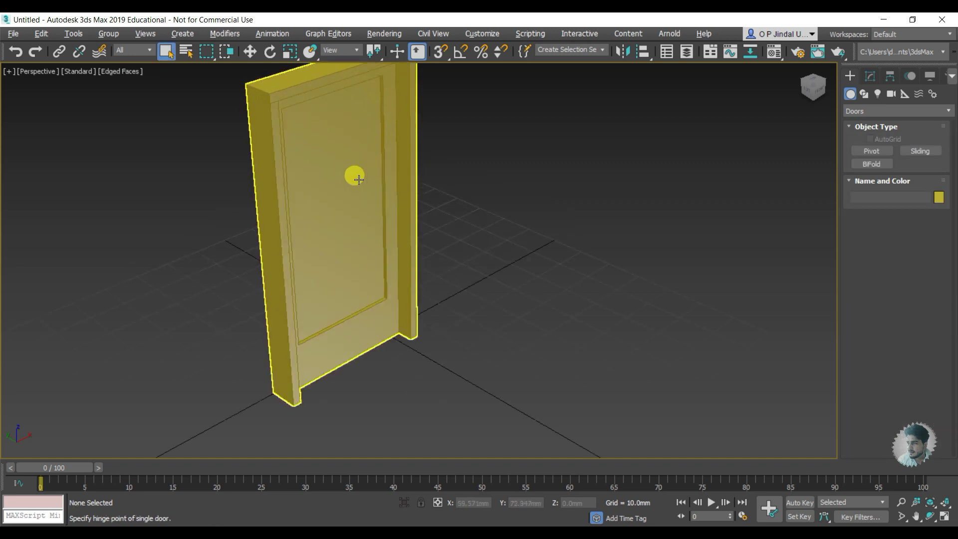
scroll(355, 190, down, 3)
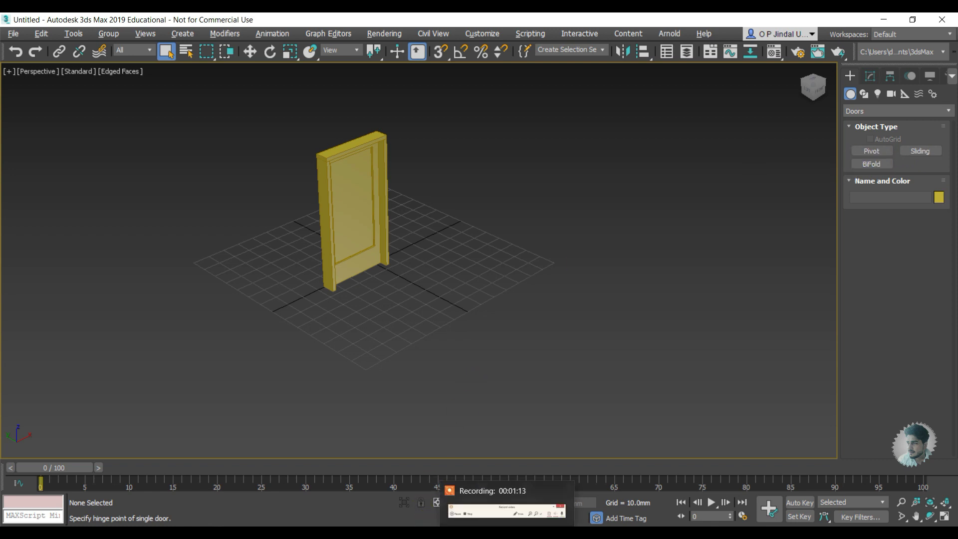
click(881, 150)
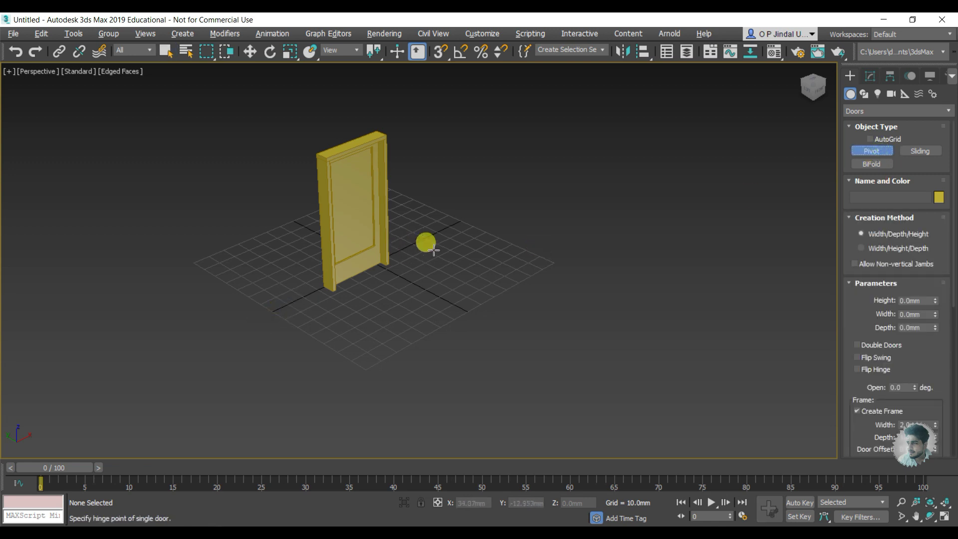
drag(440, 267, 491, 234)
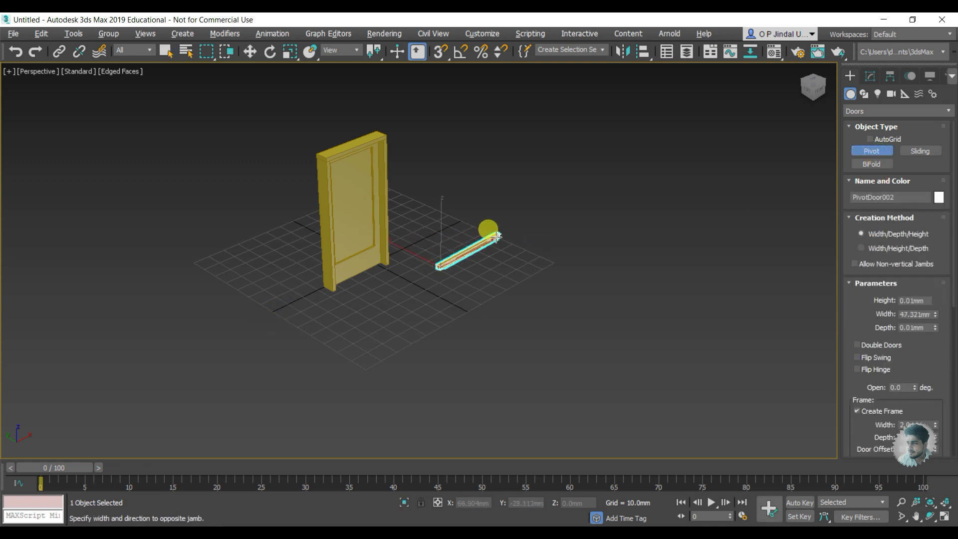
click(487, 233)
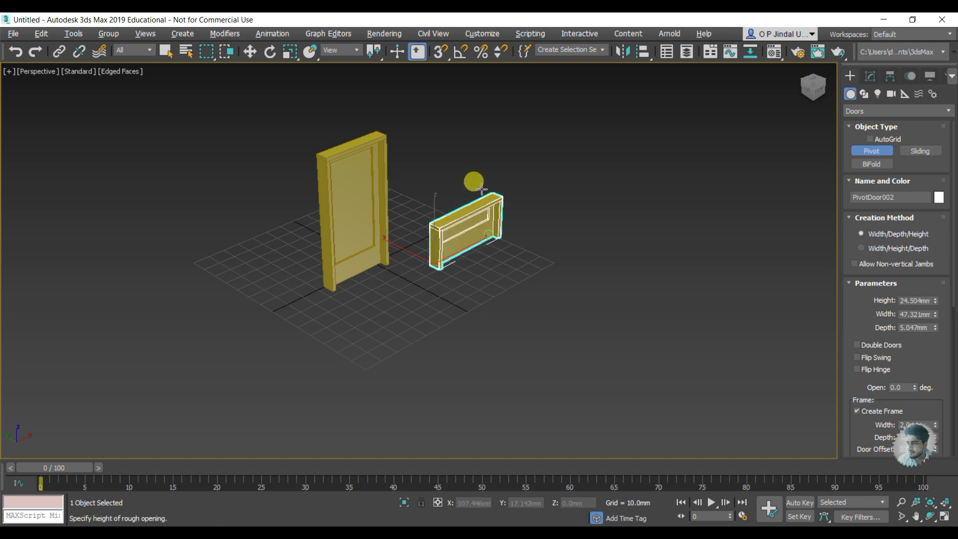
click(474, 77)
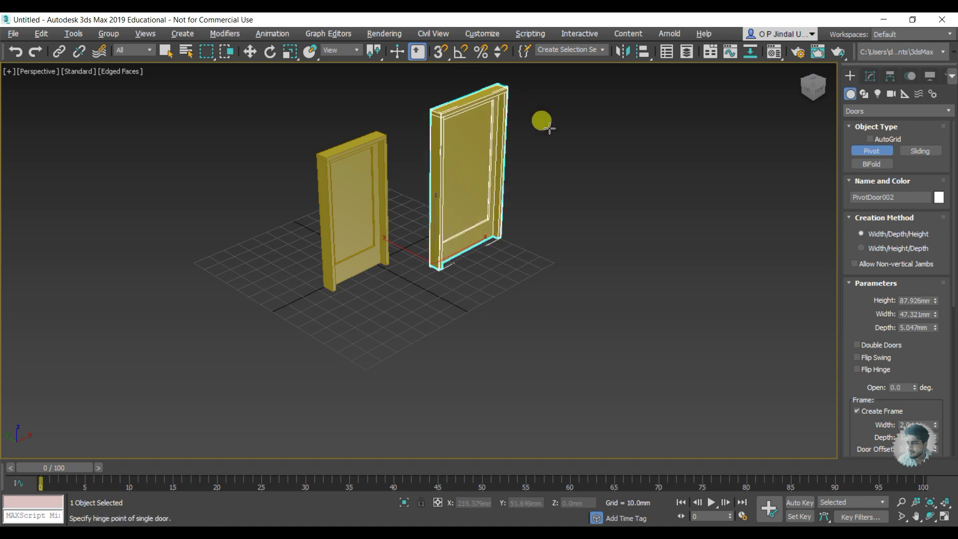
right_click(549, 129)
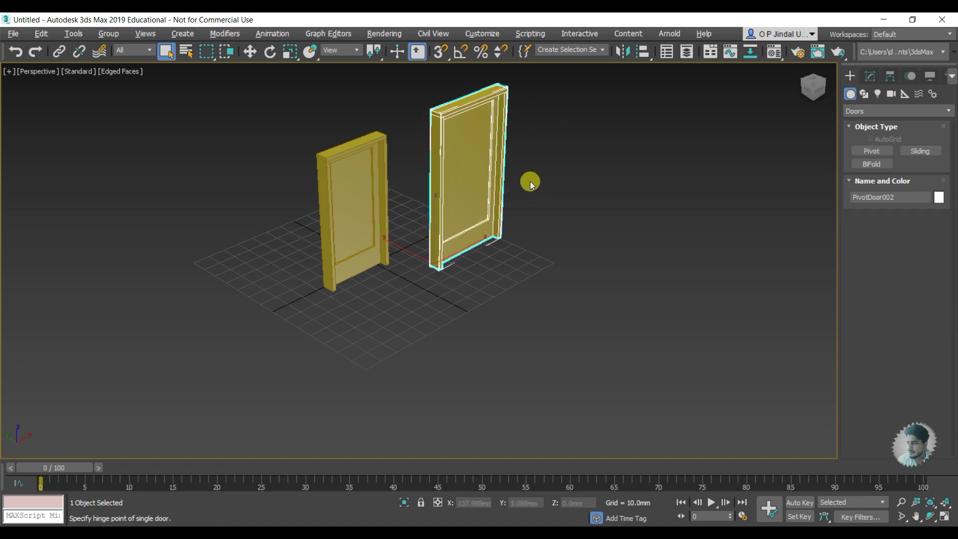
scroll(519, 135, up, 2)
scroll(494, 150, up, 2)
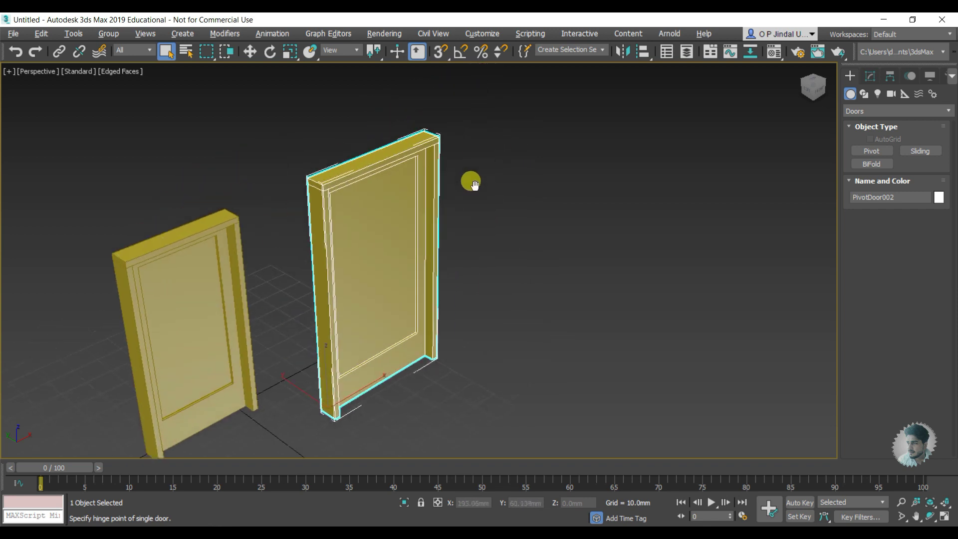
scroll(469, 180, up, 1)
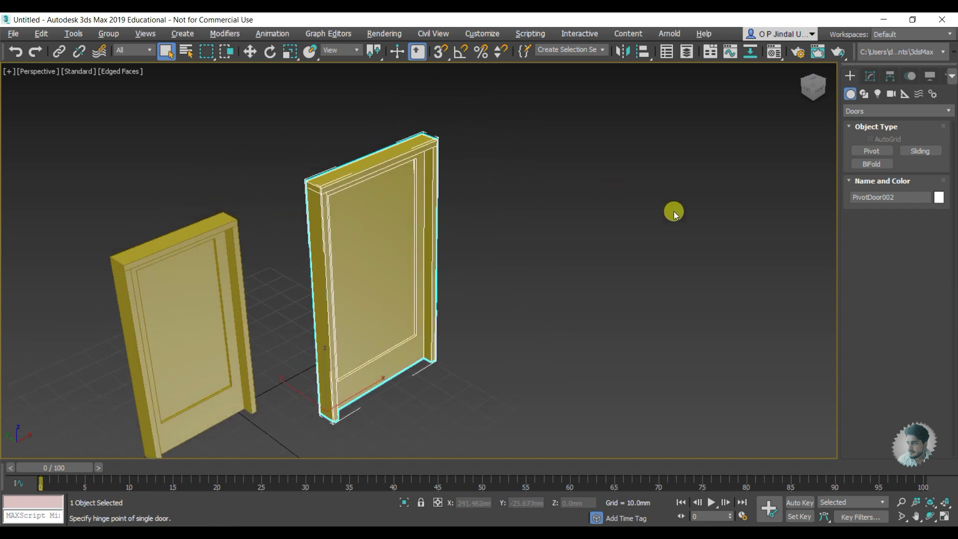
Set PivotDoor002 to height 116.941 mm, width 49.214 mm and depth 4.34 mm.
click(873, 78)
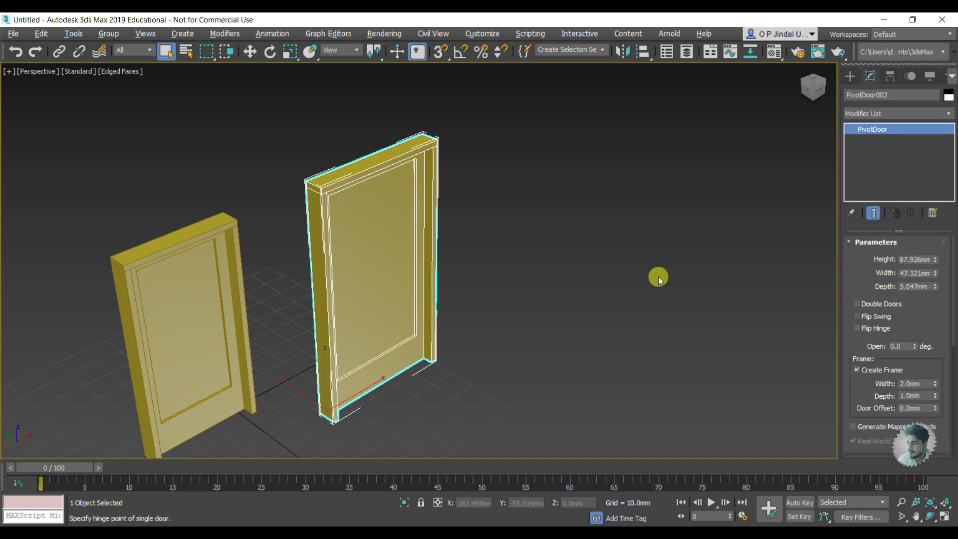
mouse_move(379, 278)
alt+middle_down()
mouse_move(349, 259)
mouse_move(368, 268)
alt+middle_up()
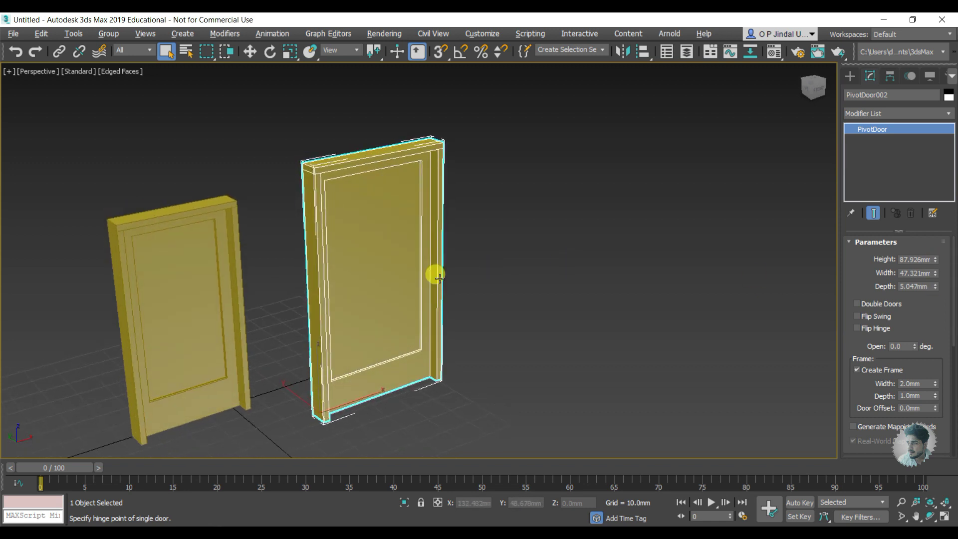
scroll(433, 269, down, 4)
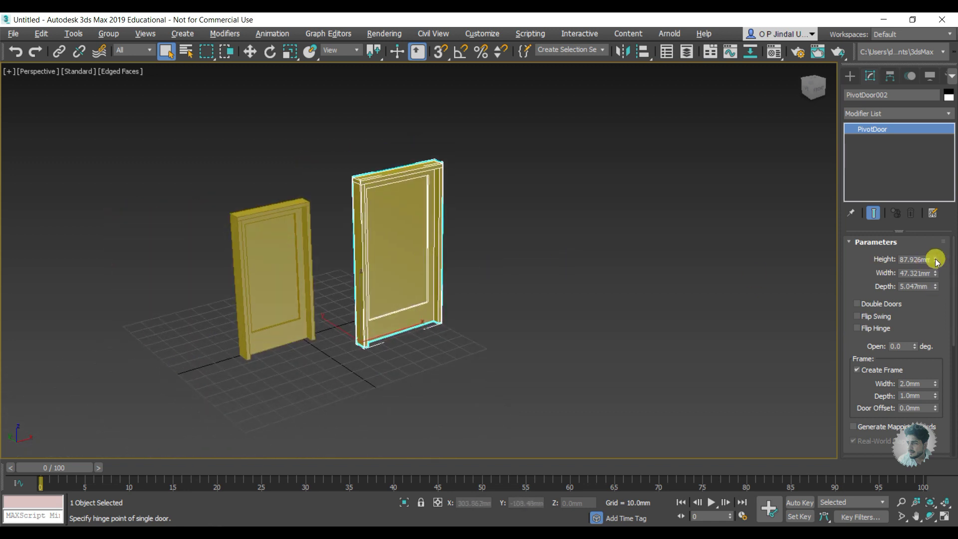
mouse_move(936, 262)
mouse_down()
mouse_move(927, 220)
mouse_move(926, 244)
mouse_move(923, 231)
mouse_up()
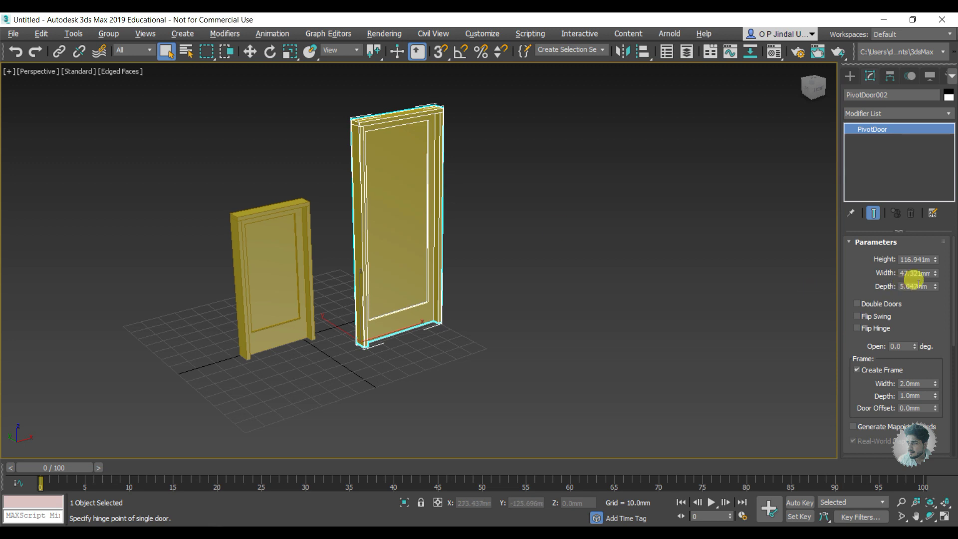
mouse_move(936, 276)
mouse_down()
mouse_move(932, 214)
mouse_move(927, 364)
mouse_move(928, 237)
mouse_move(927, 285)
mouse_up()
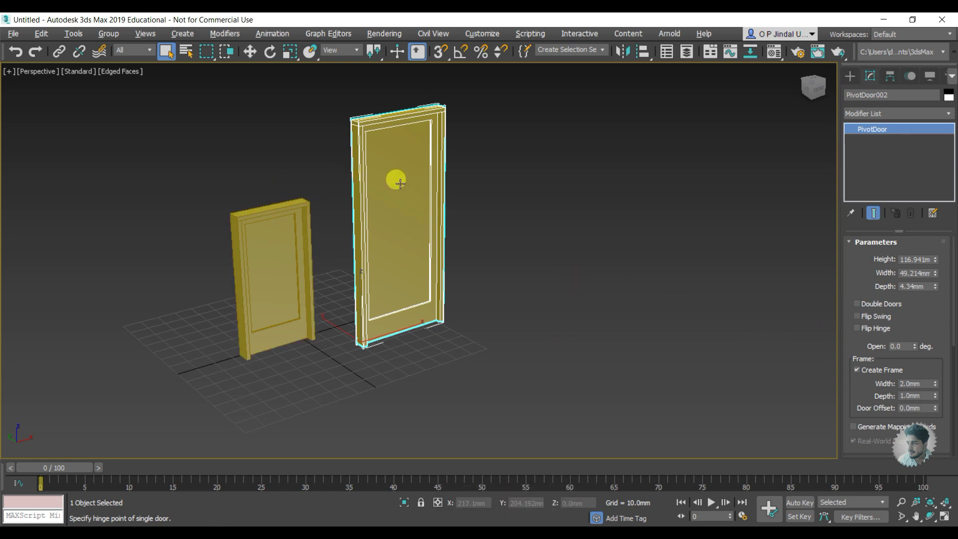
Try Double Doors on PivotDoor002, then revert it to a single leaf.
scroll(401, 183, up, 2)
scroll(403, 272, up, 3)
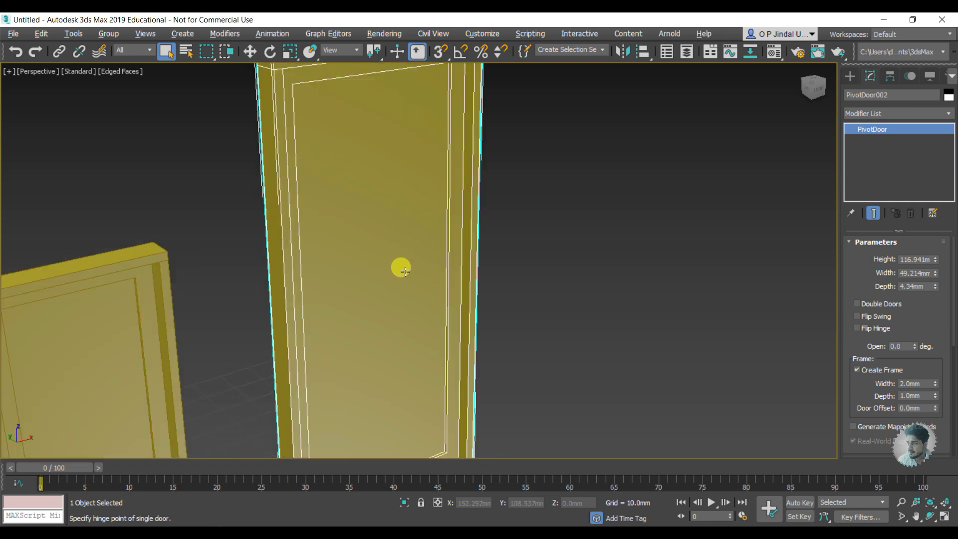
scroll(404, 271, down, 5)
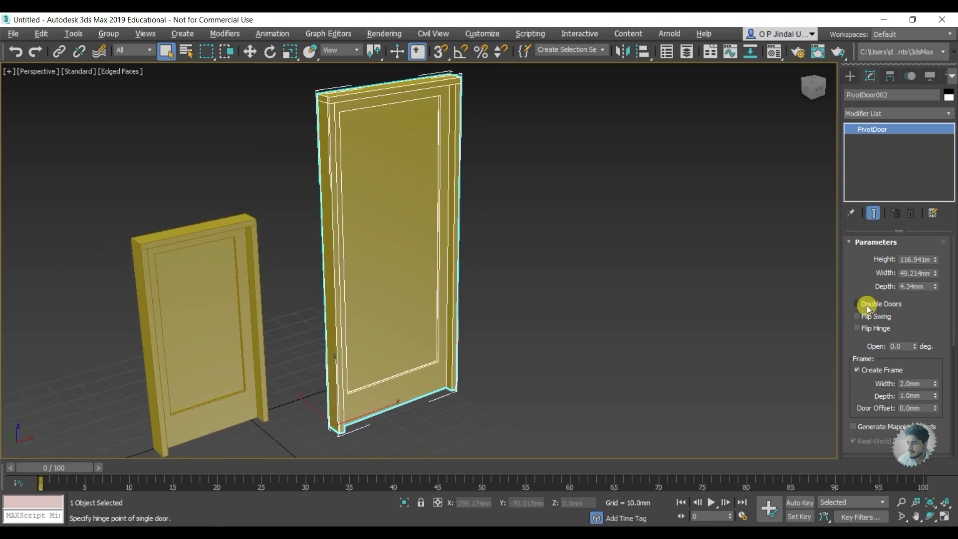
click(867, 305)
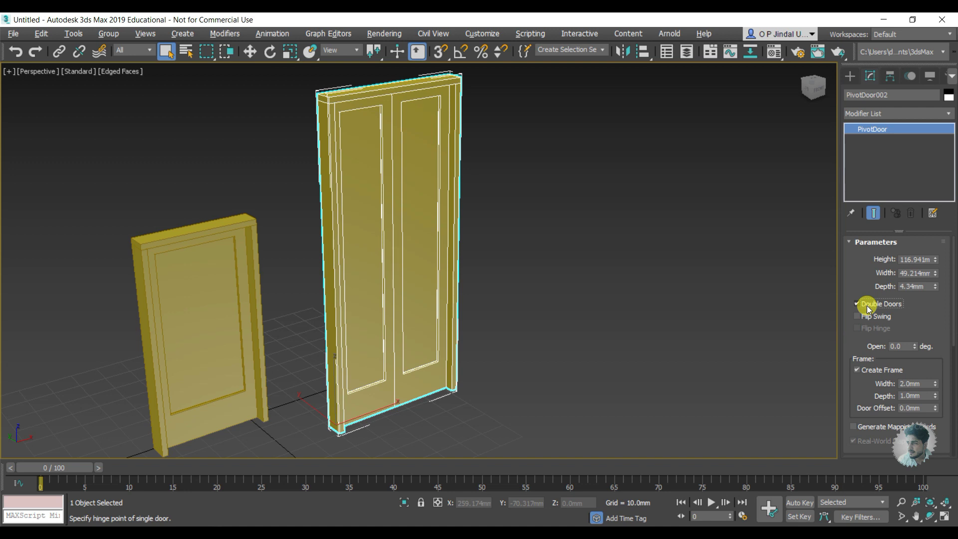
click(867, 306)
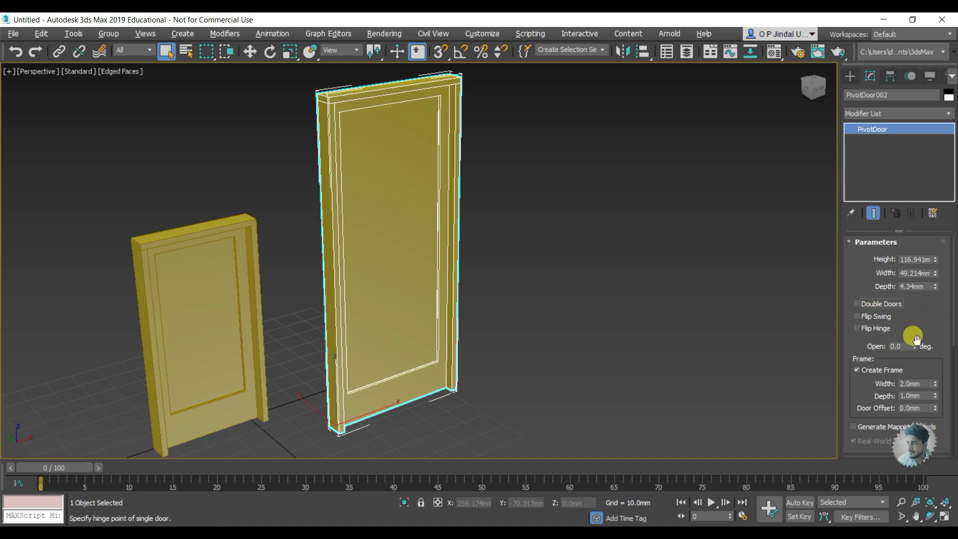
Swing PivotDoor002's leaf open to an Open angle of 30.5 degrees.
drag(915, 347, 913, 302)
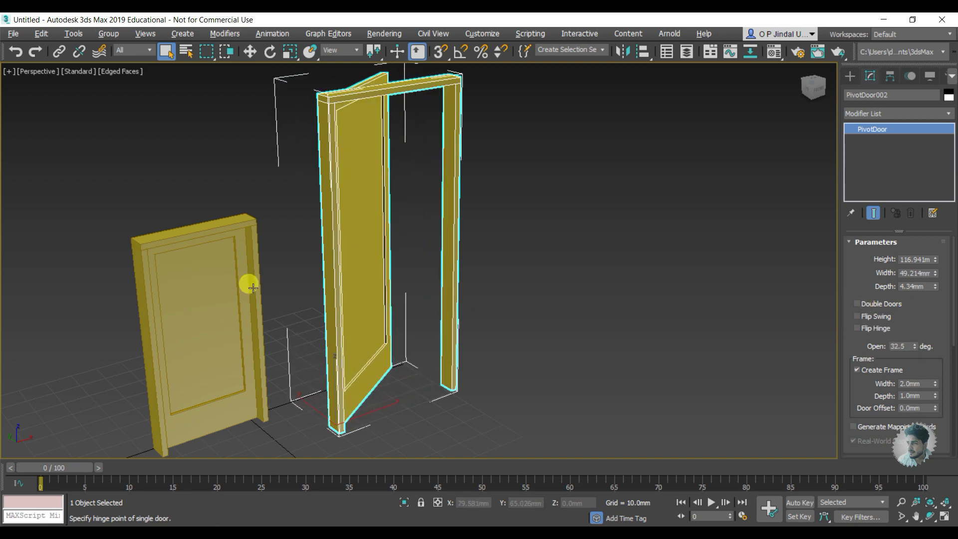
middle_drag(248, 282, 200, 292)
scroll(210, 292, down, 2)
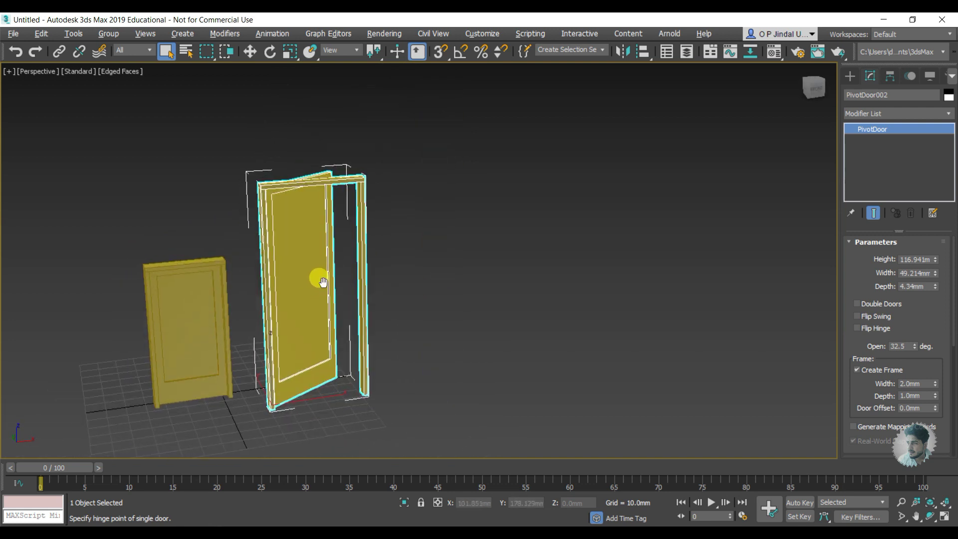
middle_drag(318, 276, 432, 273)
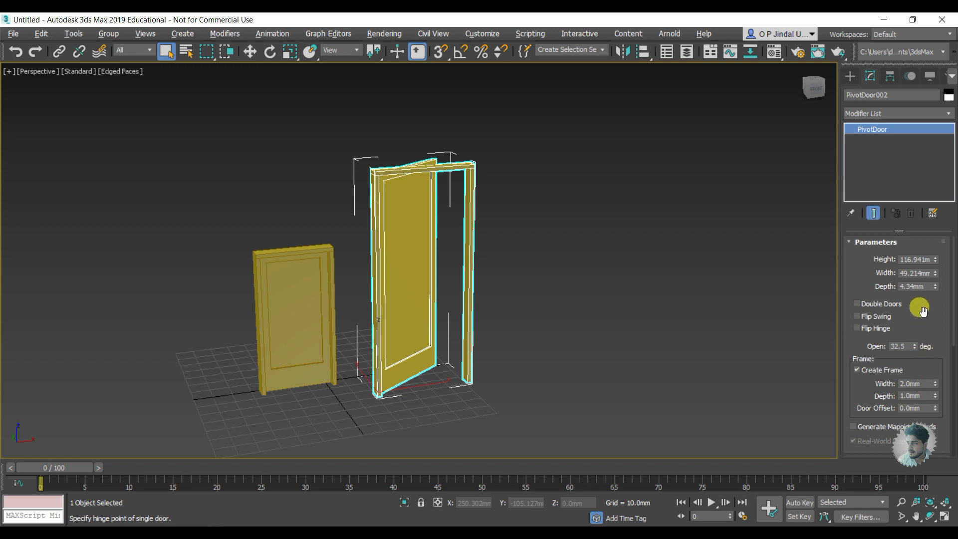
mouse_move(916, 349)
mouse_down()
mouse_move(909, 317)
mouse_move(909, 342)
mouse_up()
scroll(926, 352, down, 2)
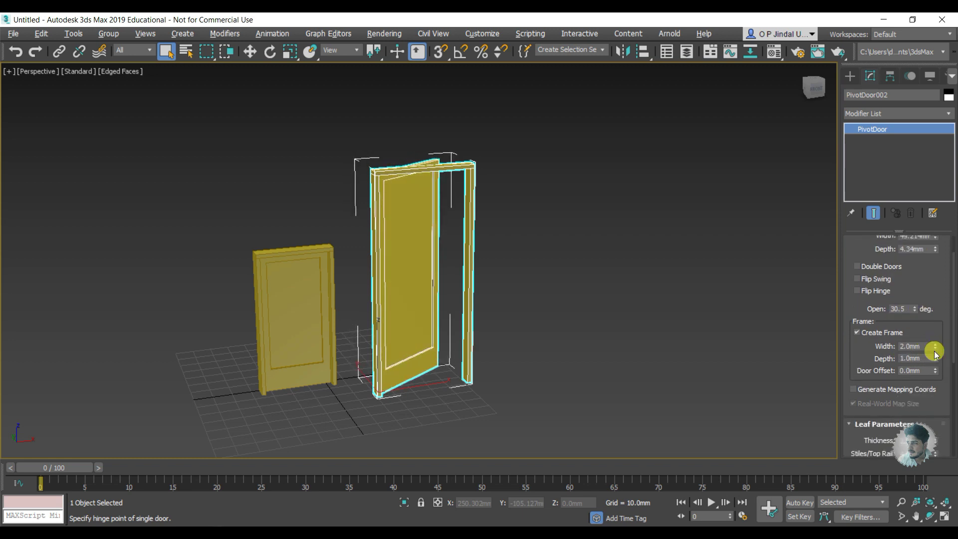
scroll(937, 353, up, 2)
scroll(929, 315, down, 1)
scroll(932, 326, down, 3)
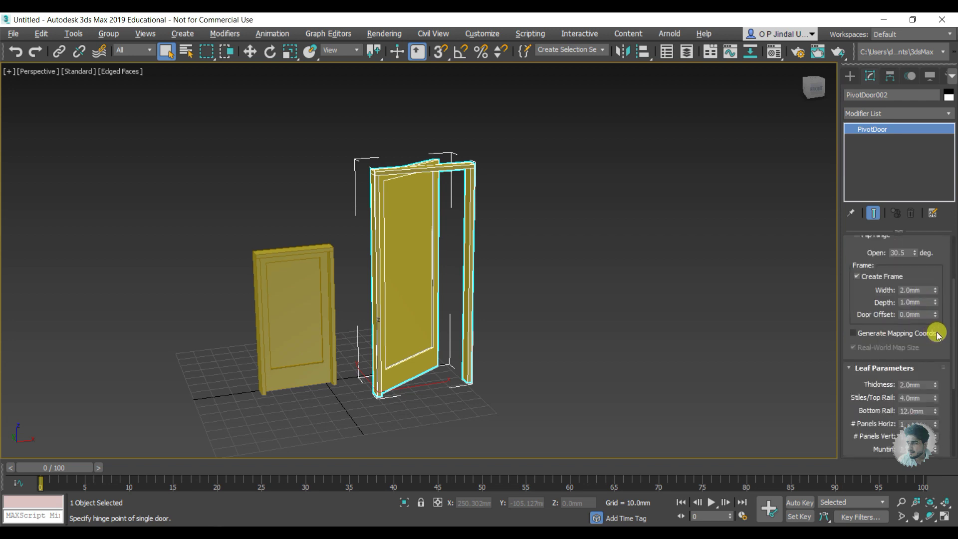
scroll(934, 325, up, 4)
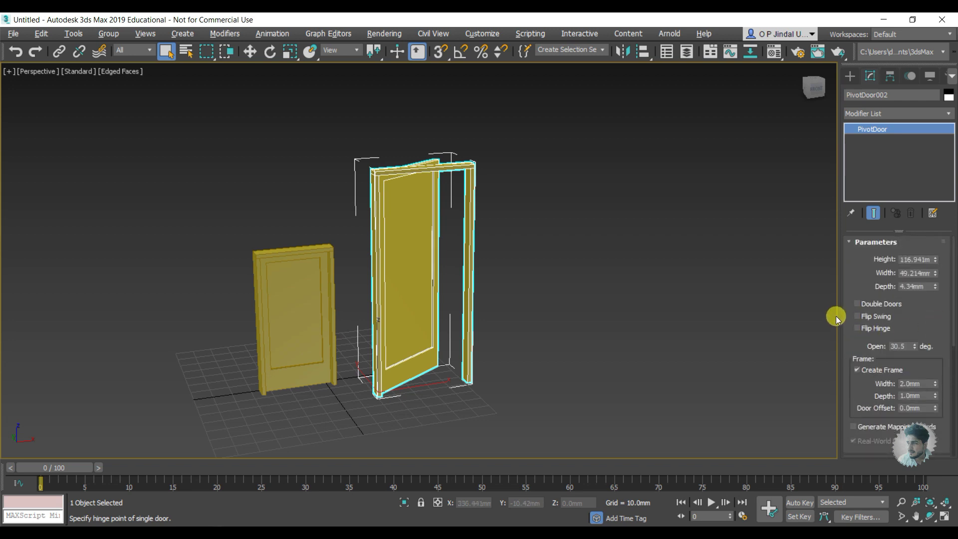
Make PivotDoor002 double doors opened to 45 degrees, with the swing flipped.
drag(837, 311, 708, 311)
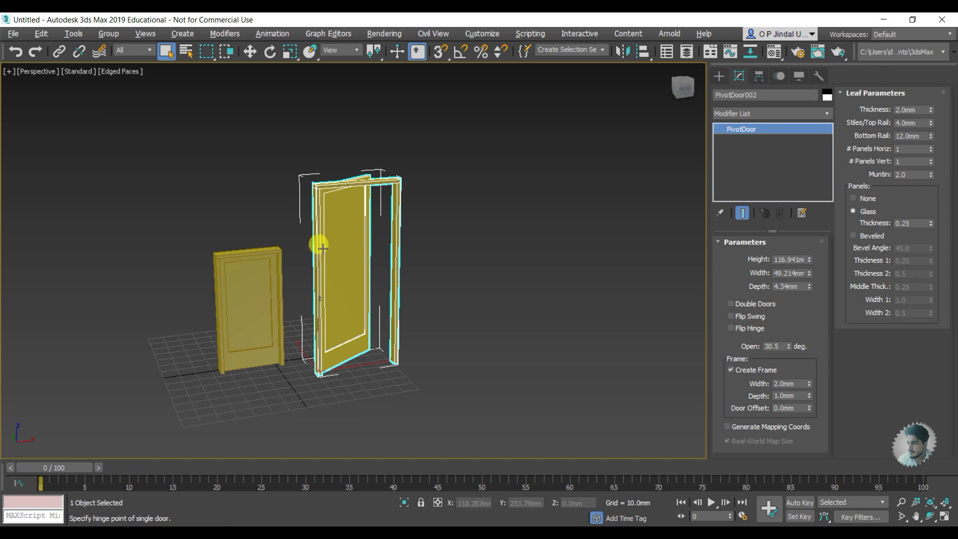
alt+middle_drag(316, 241, 323, 255)
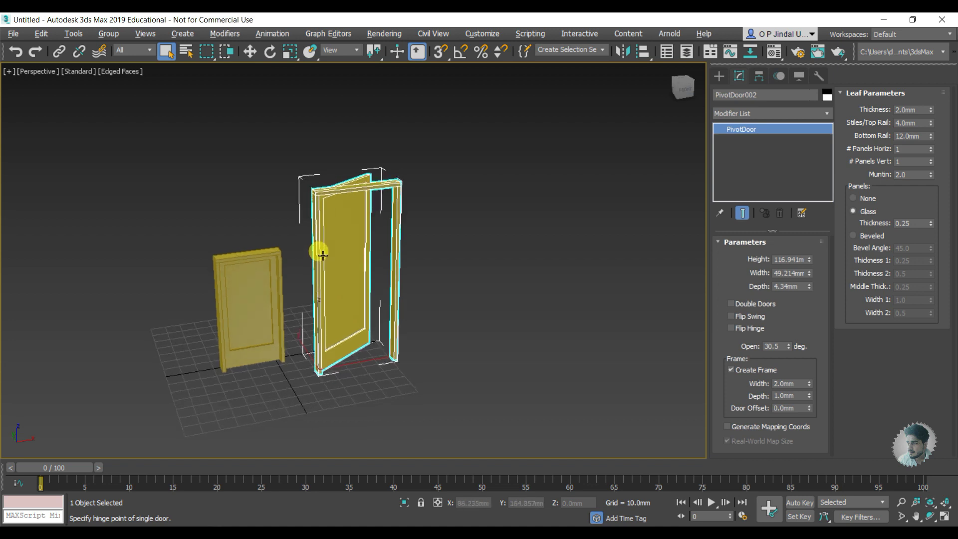
click(754, 305)
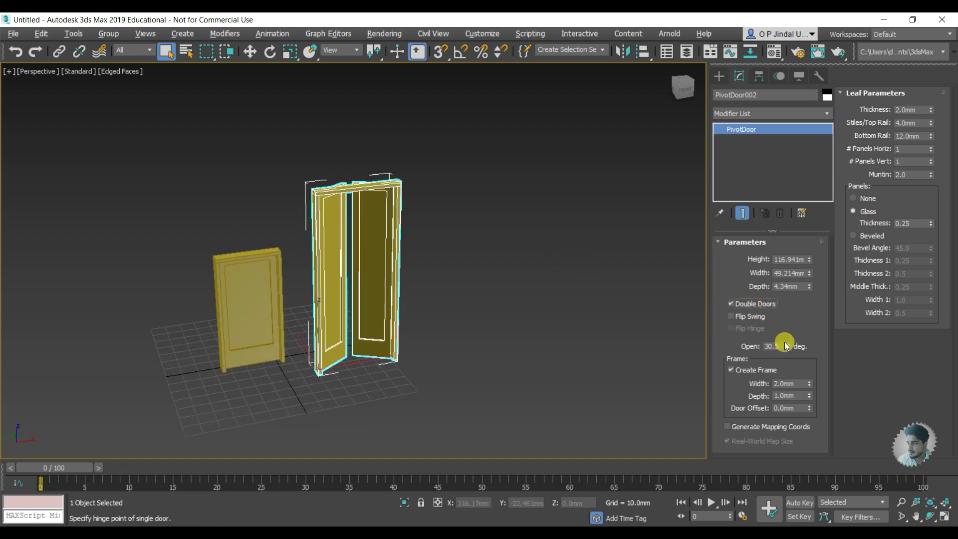
mouse_move(788, 347)
mouse_down()
mouse_move(785, 293)
mouse_move(789, 326)
mouse_up()
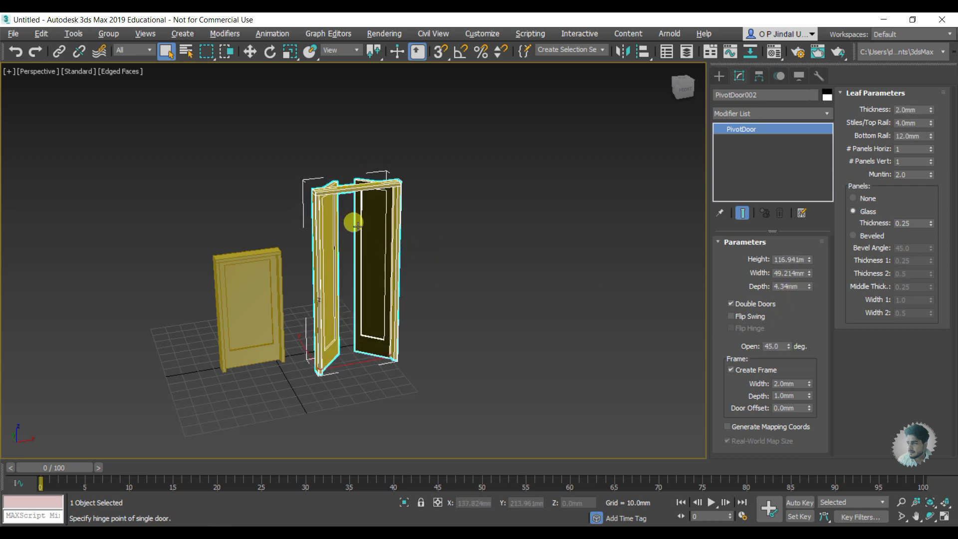
alt+middle_drag(363, 351, 339, 266)
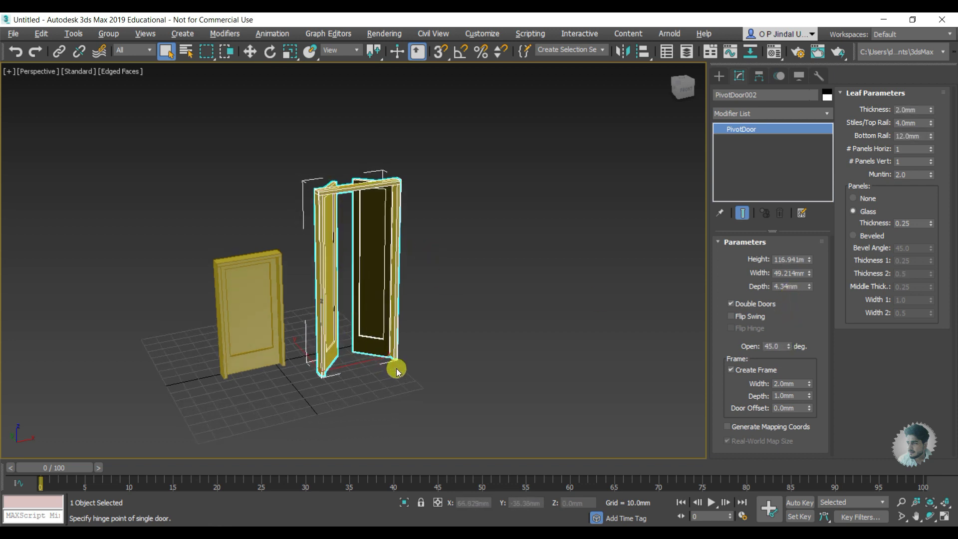
click(732, 317)
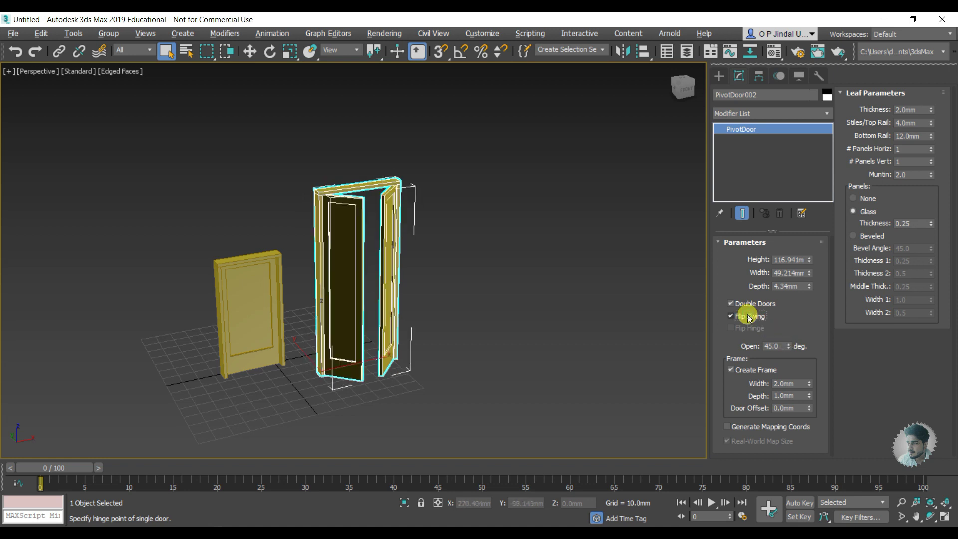
alt+middle_drag(380, 295, 489, 294)
scroll(332, 281, up, 3)
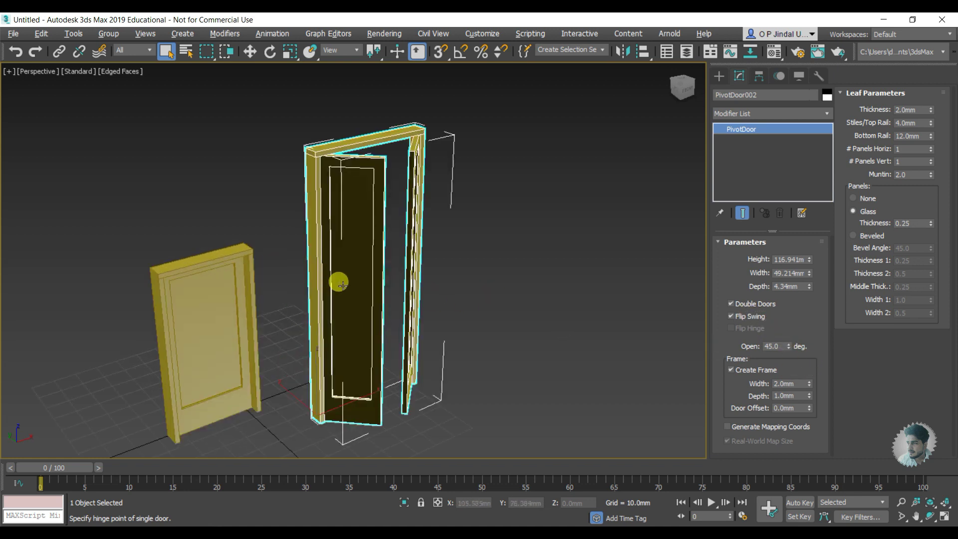
mouse_move(789, 347)
mouse_down()
mouse_move(777, 257)
mouse_move(763, 346)
mouse_up()
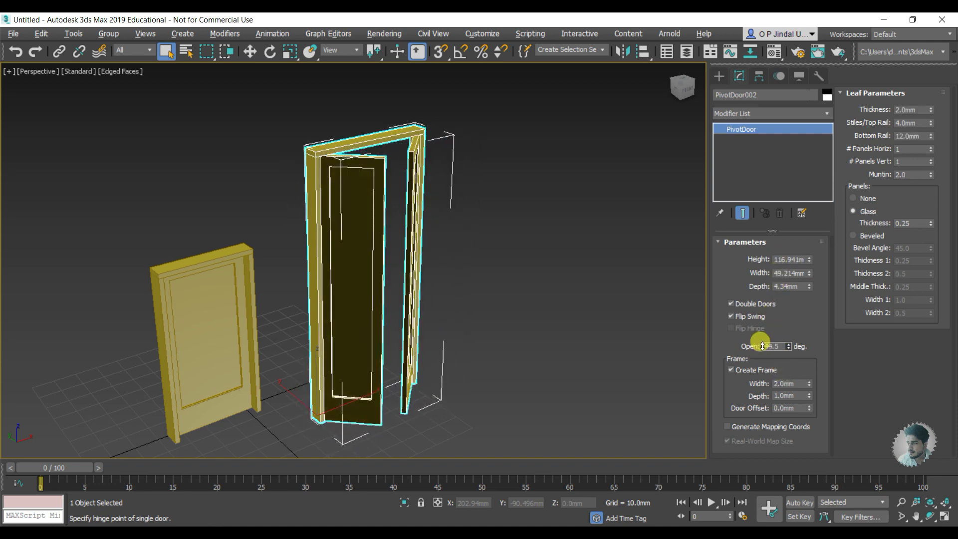
Return to a single leaf with only Flip Swing checked, opened to 56.5 degrees.
click(752, 317)
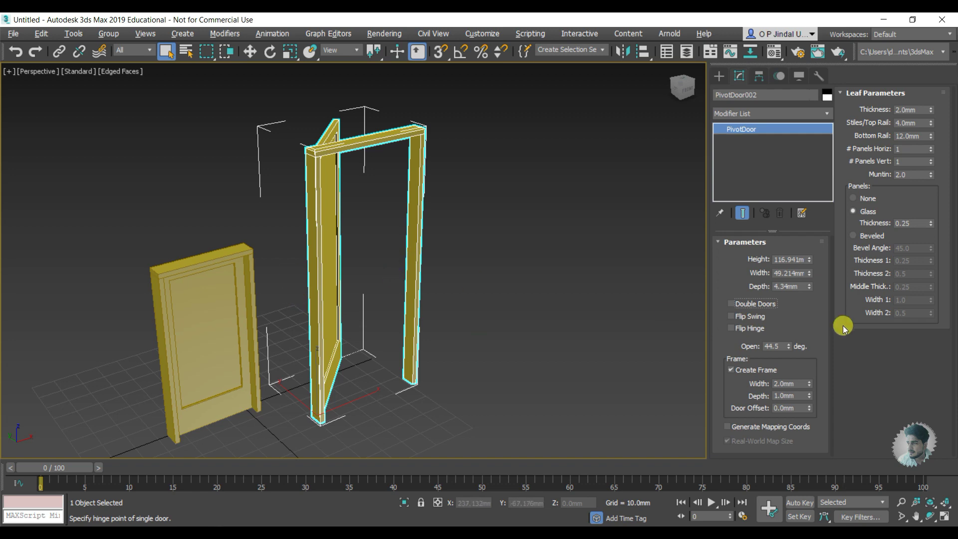
click(751, 330)
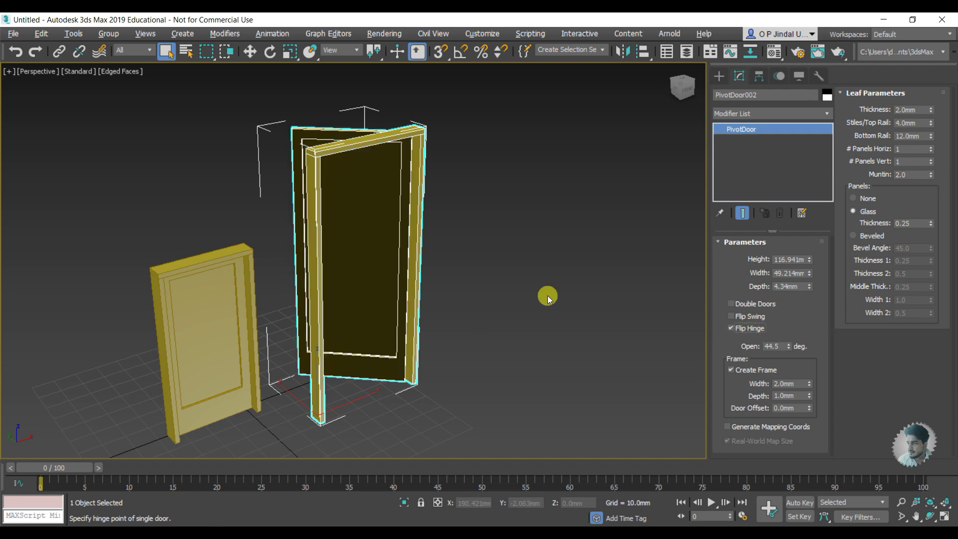
mouse_move(404, 256)
alt+middle_down()
mouse_move(365, 231)
mouse_move(379, 249)
alt+middle_up()
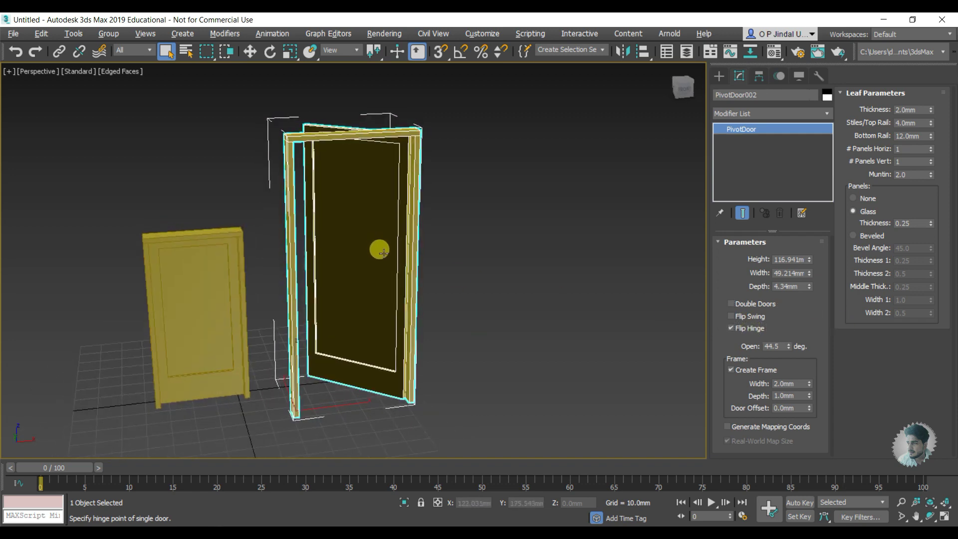
click(749, 317)
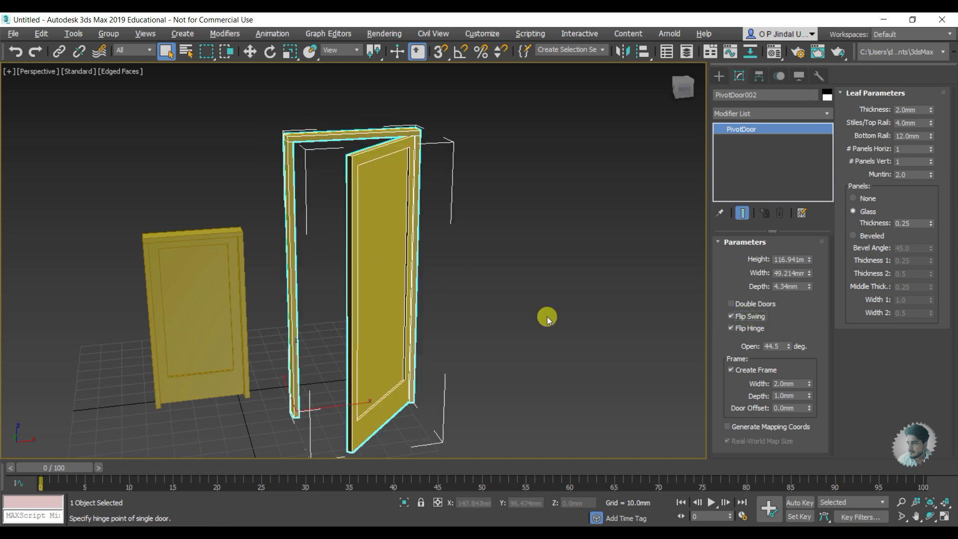
click(751, 329)
drag(788, 351, 788, 333)
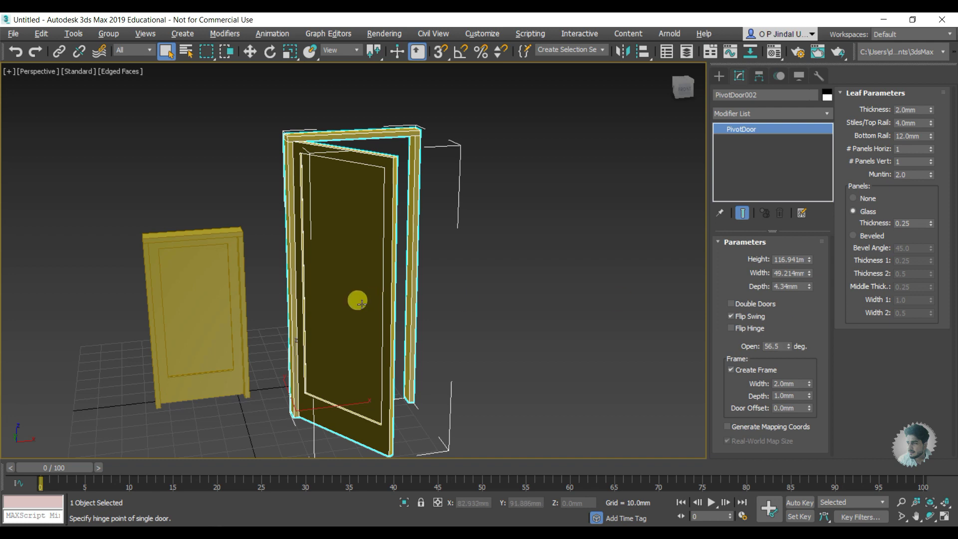
Switch the Perspective viewport to High Quality shading and orbit around both doors.
mouse_move(361, 303)
alt+middle_down()
mouse_move(408, 275)
mouse_move(385, 284)
mouse_move(456, 281)
mouse_move(460, 262)
mouse_move(441, 274)
alt+middle_up()
click(77, 73)
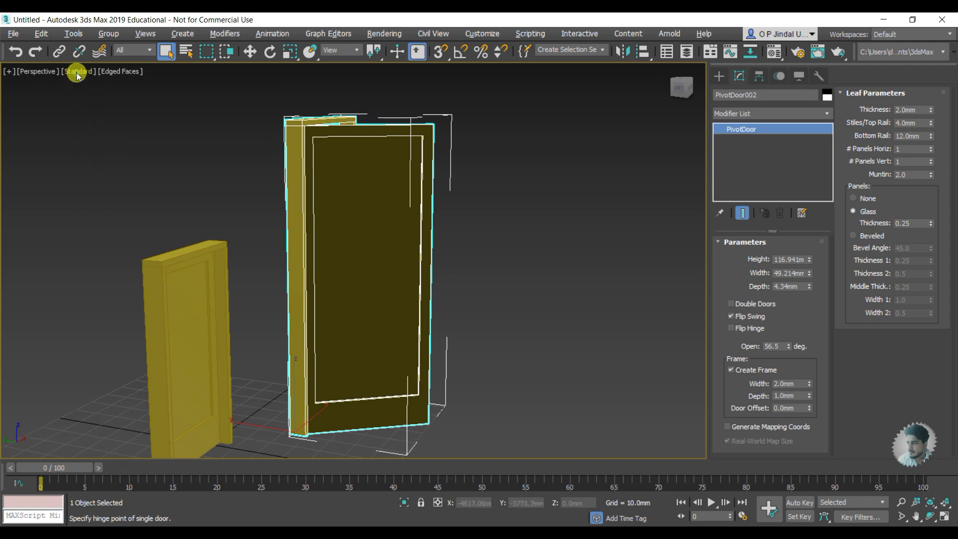
click(77, 73)
click(107, 97)
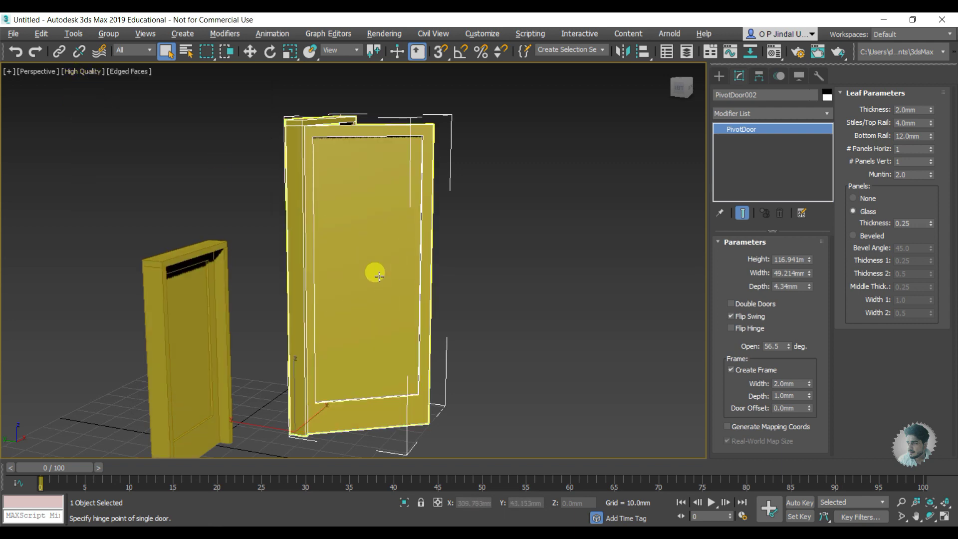
mouse_move(379, 276)
alt+middle_down()
mouse_move(345, 278)
mouse_move(349, 271)
alt+middle_up()
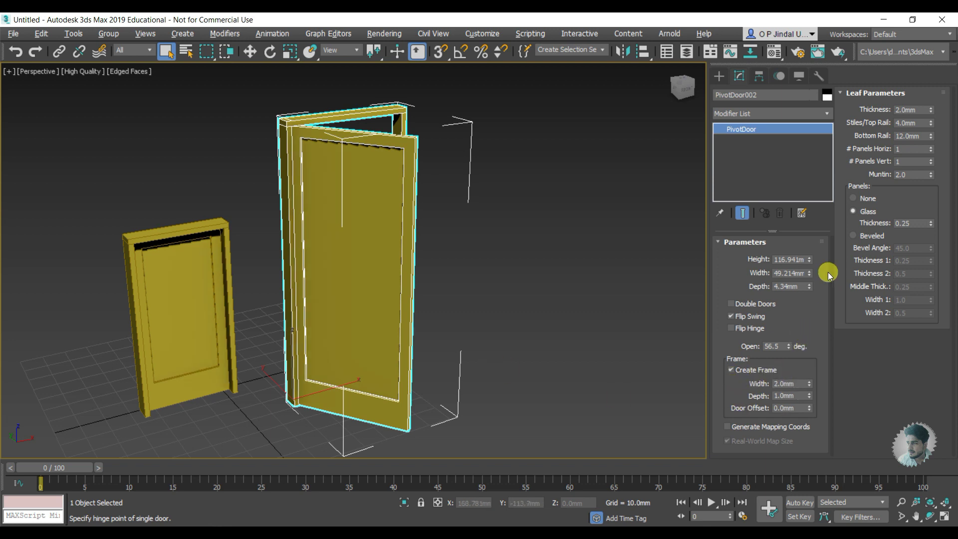
alt+middle_drag(333, 259, 344, 256)
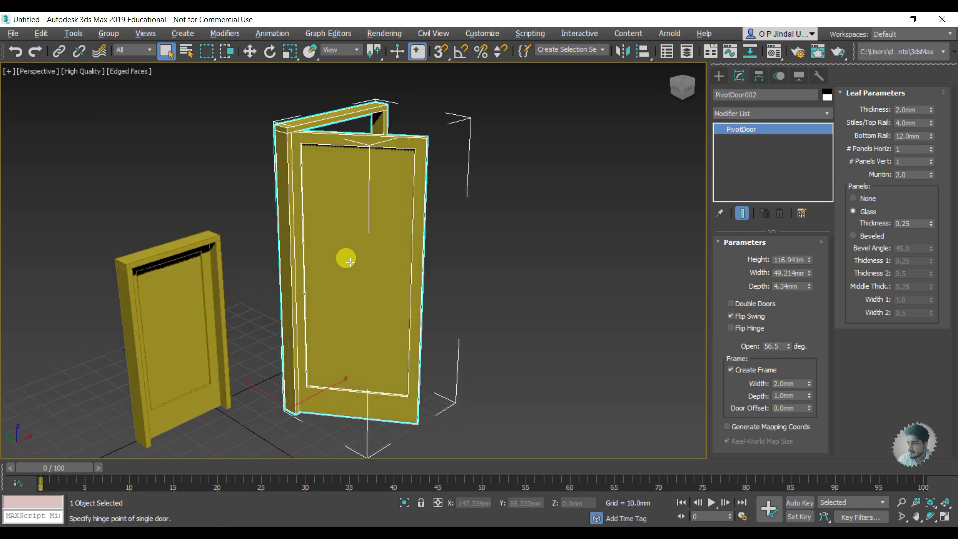
Toggle Create Frame off and on, then set frame width 3.78 mm and depth 2.36 mm.
click(747, 371)
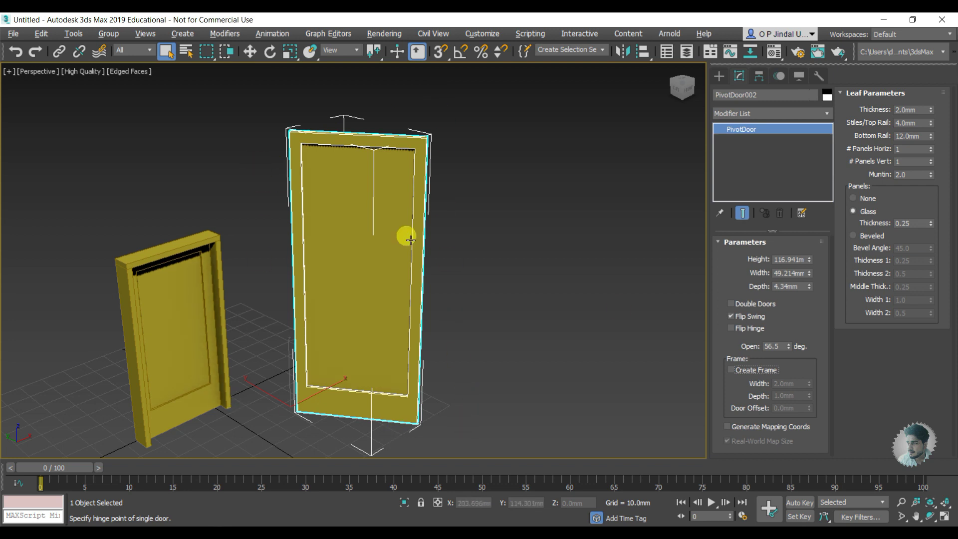
click(754, 371)
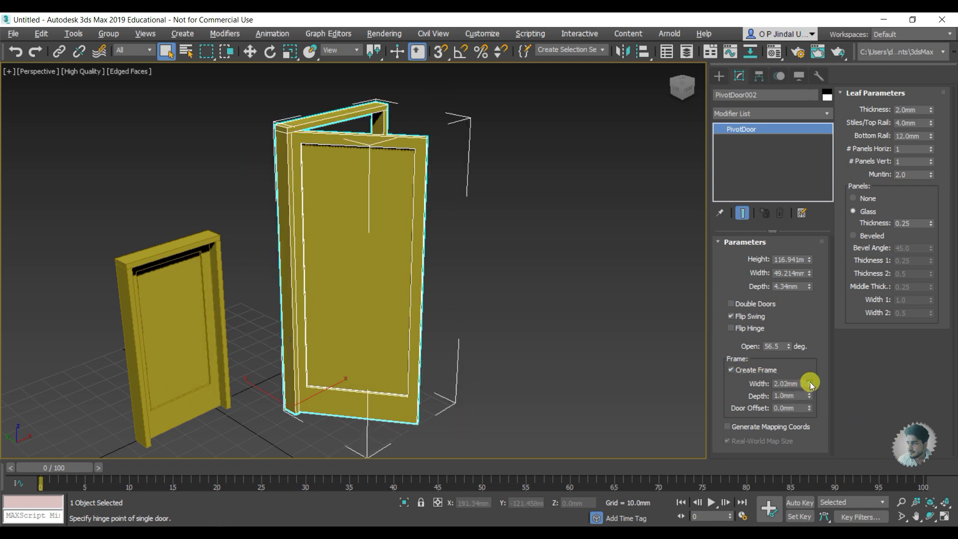
mouse_move(809, 384)
mouse_down()
mouse_move(827, 388)
mouse_move(823, 325)
mouse_up()
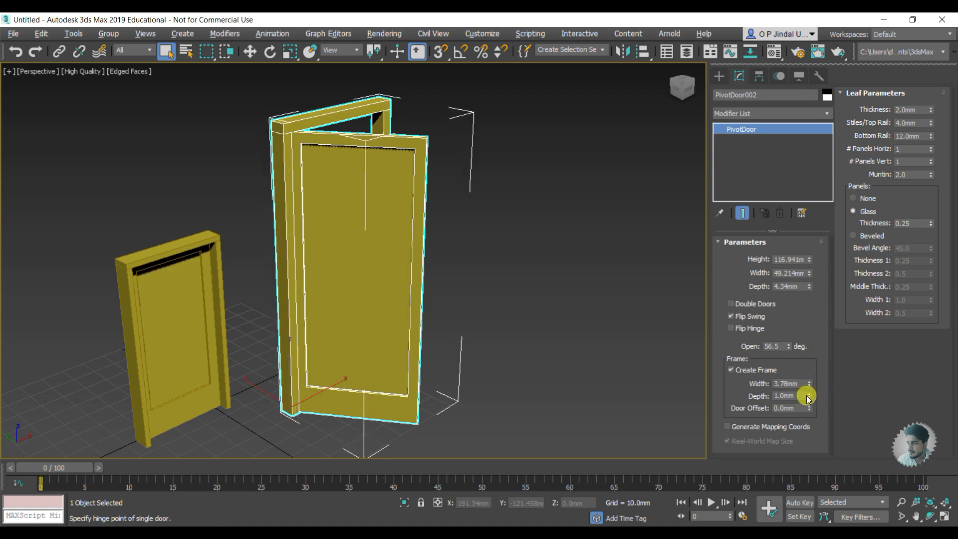
mouse_move(809, 396)
mouse_down()
mouse_move(819, 171)
mouse_move(805, 294)
mouse_up()
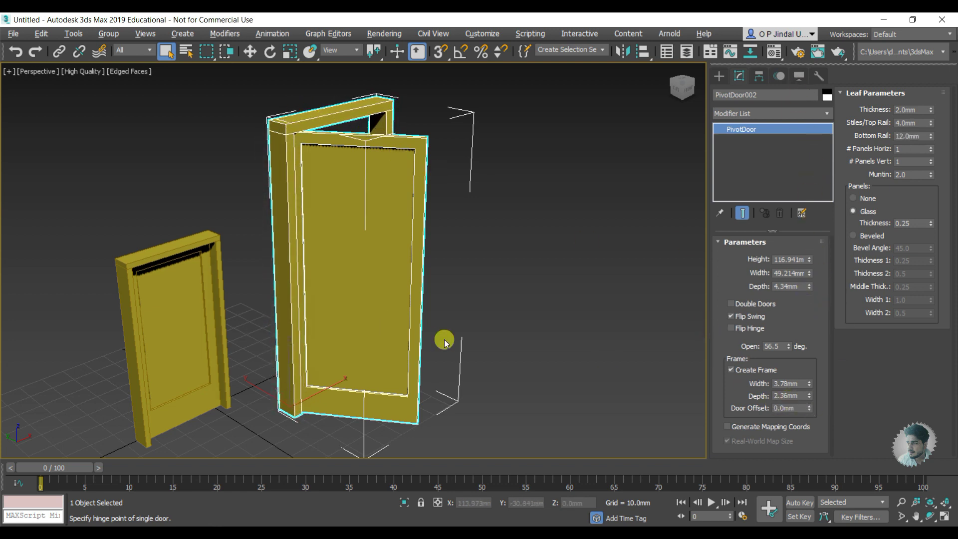
mouse_move(430, 314)
alt+middle_down()
mouse_move(274, 275)
mouse_move(280, 293)
mouse_move(248, 276)
mouse_move(218, 280)
alt+middle_up()
scroll(449, 413, up, 5)
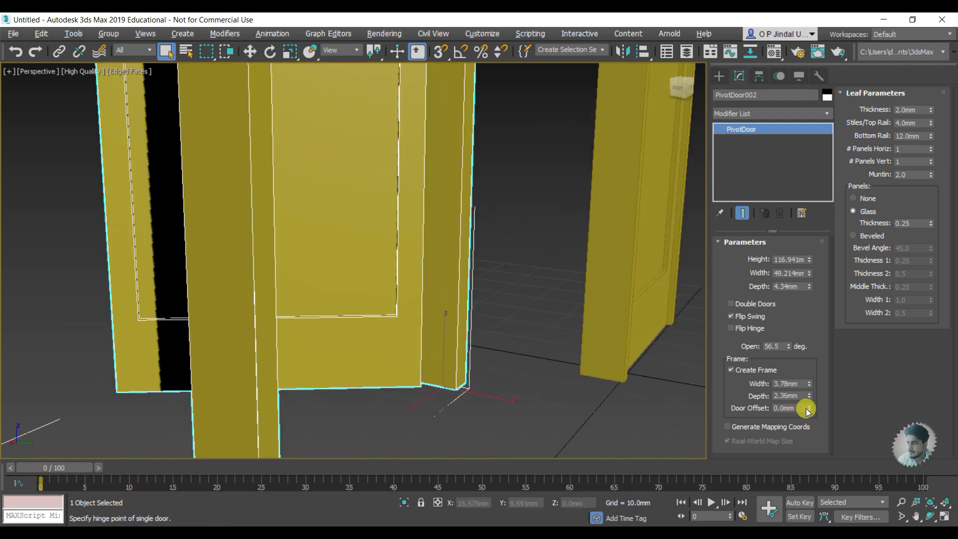
drag(808, 403, 791, 308)
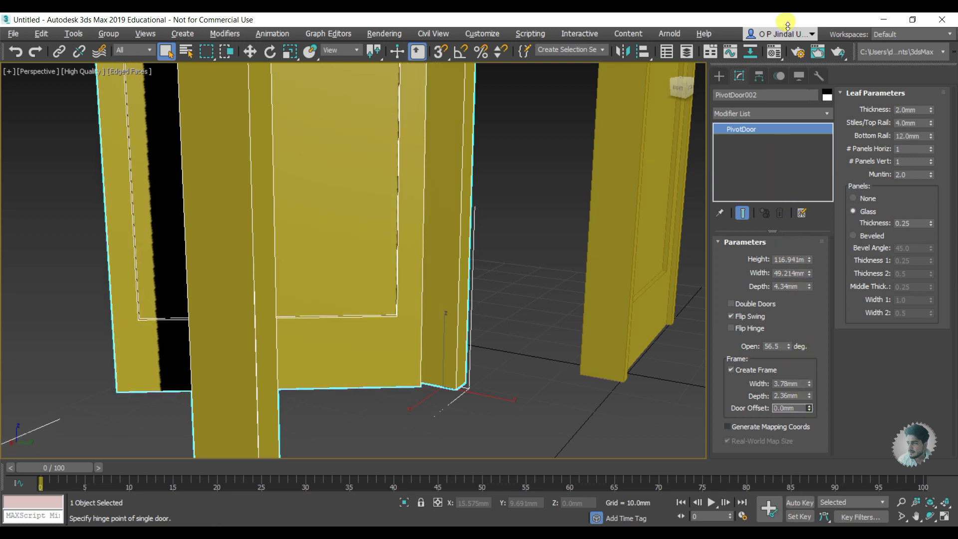
Set PivotDoor002's Door Offset to 0.63 mm in Top view, then return to Perspective.
click(520, 313)
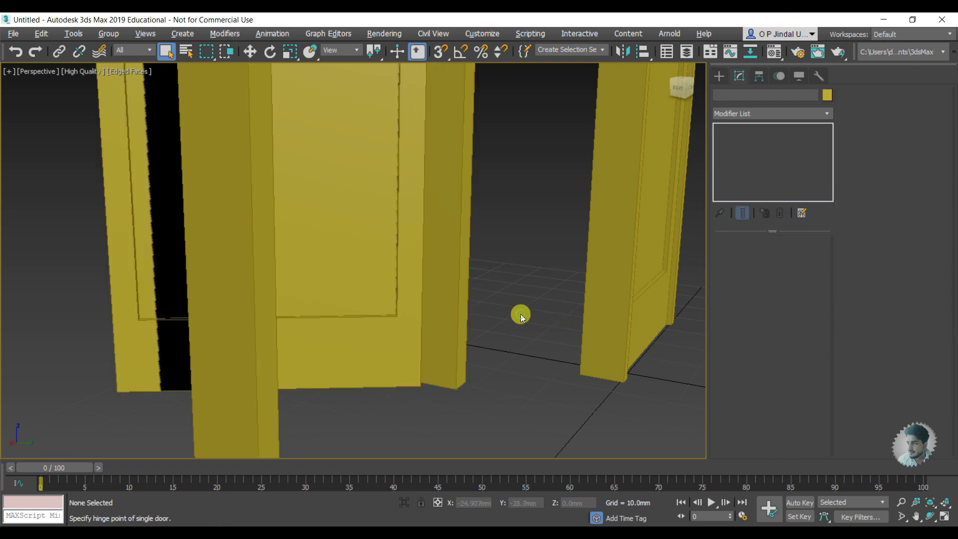
key(t)
scroll(418, 319, up, 4)
scroll(391, 319, up, 2)
click(364, 306)
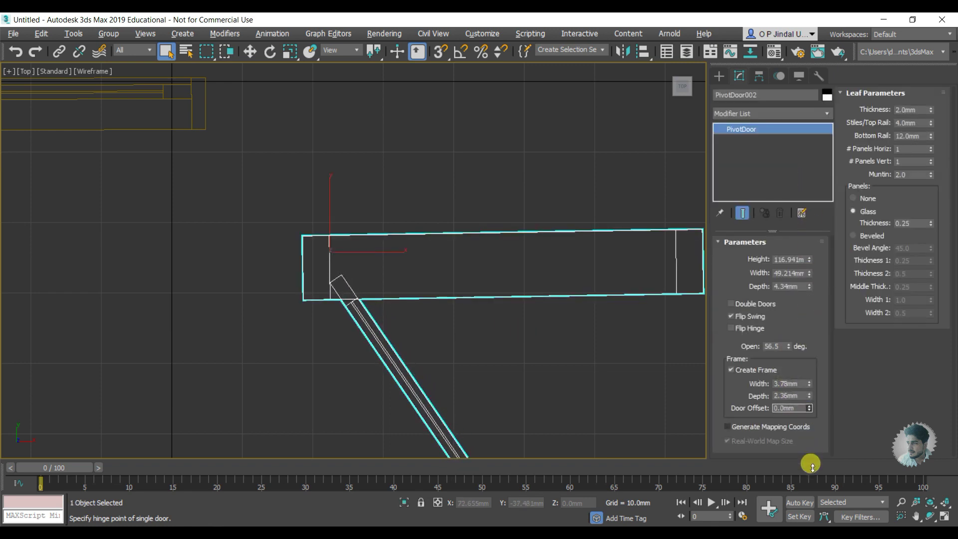
drag(812, 466, 830, 370)
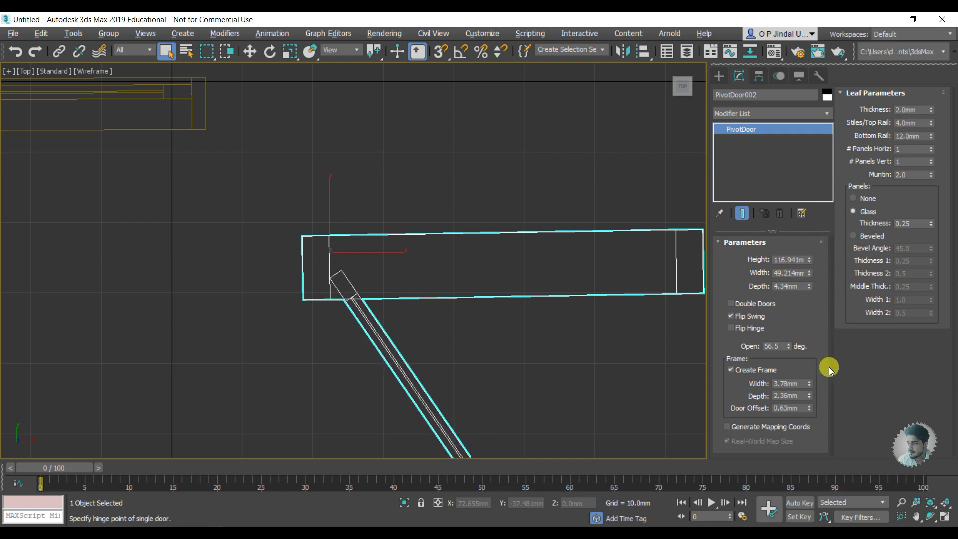
key(p)
mouse_move(517, 325)
alt+middle_down()
mouse_move(466, 306)
mouse_move(393, 317)
mouse_move(489, 336)
mouse_move(616, 317)
alt+middle_up()
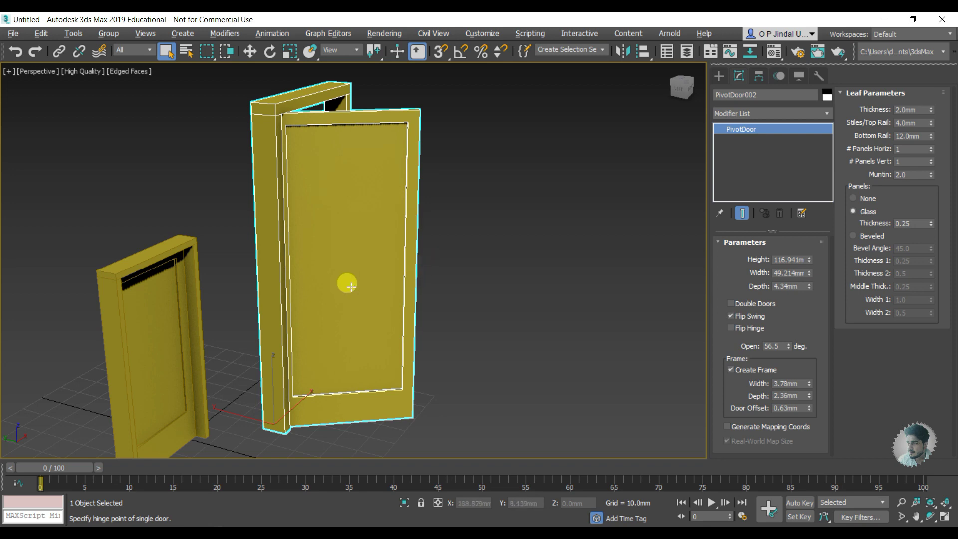
Raise PivotDoor002's Stiles/Top Rail in Leaf Parameters from 4.0 mm to 4.72 mm.
alt+middle_drag(377, 280, 304, 253)
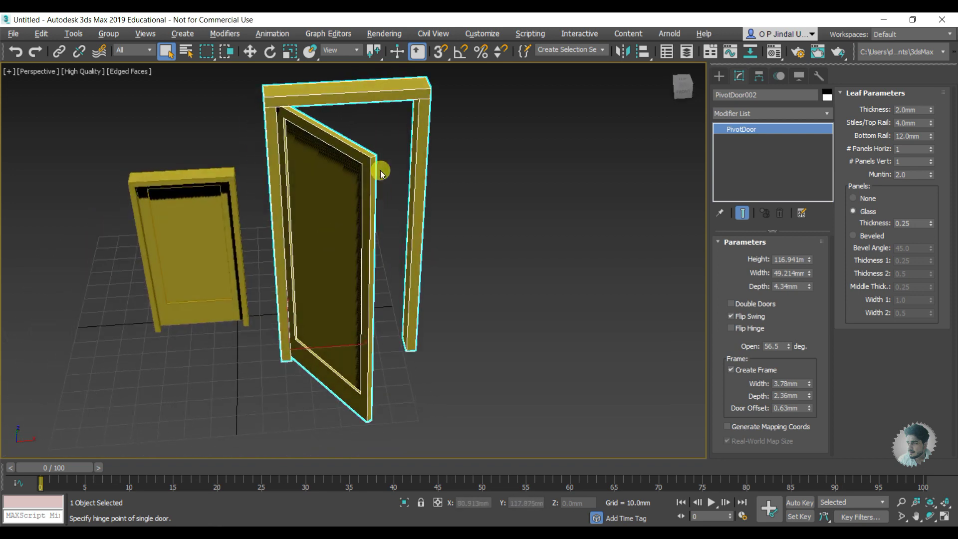
scroll(381, 173, up, 4)
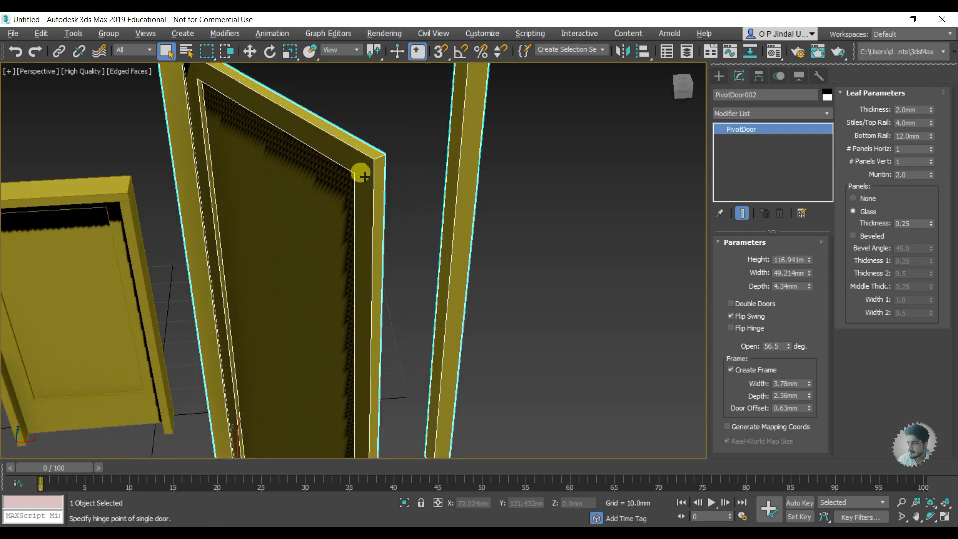
mouse_move(930, 110)
mouse_down()
mouse_move(938, 47)
mouse_move(932, 113)
mouse_up()
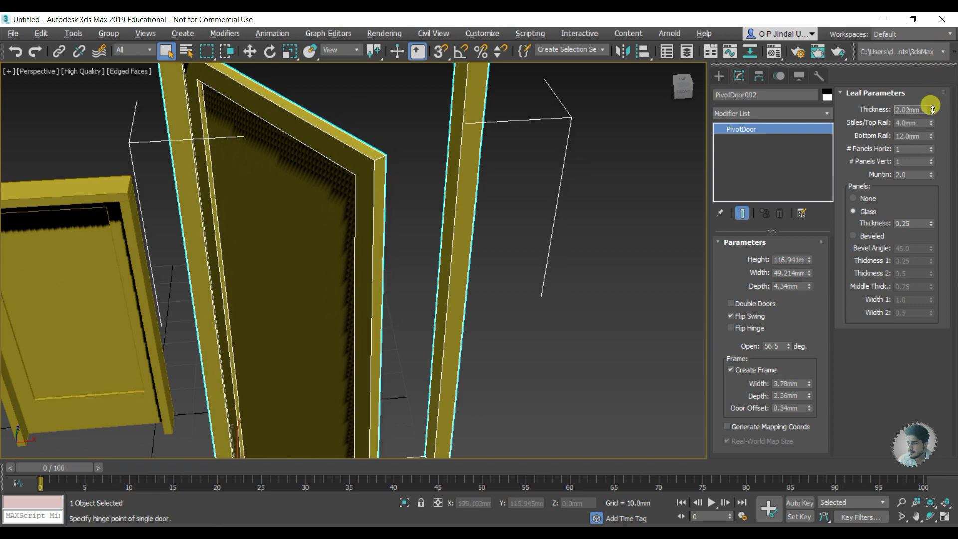
scroll(353, 175, down, 5)
scroll(358, 203, down, 1)
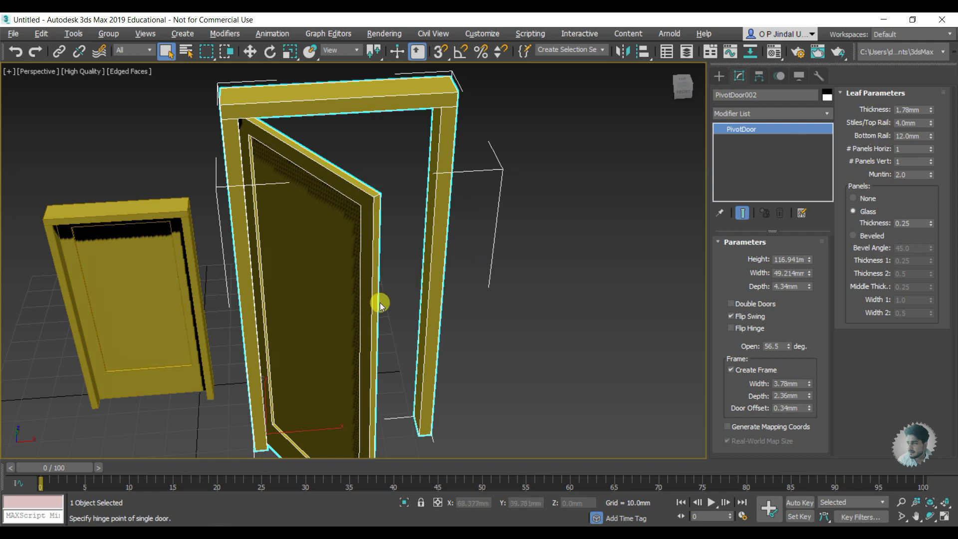
scroll(336, 248, up, 2)
scroll(430, 235, up, 2)
scroll(429, 247, down, 4)
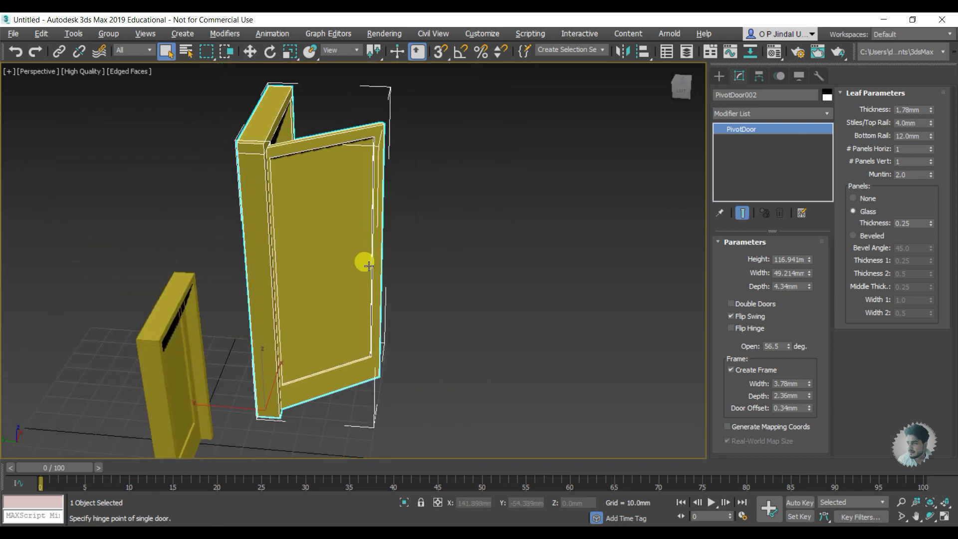
scroll(367, 257, down, 1)
scroll(372, 240, down, 1)
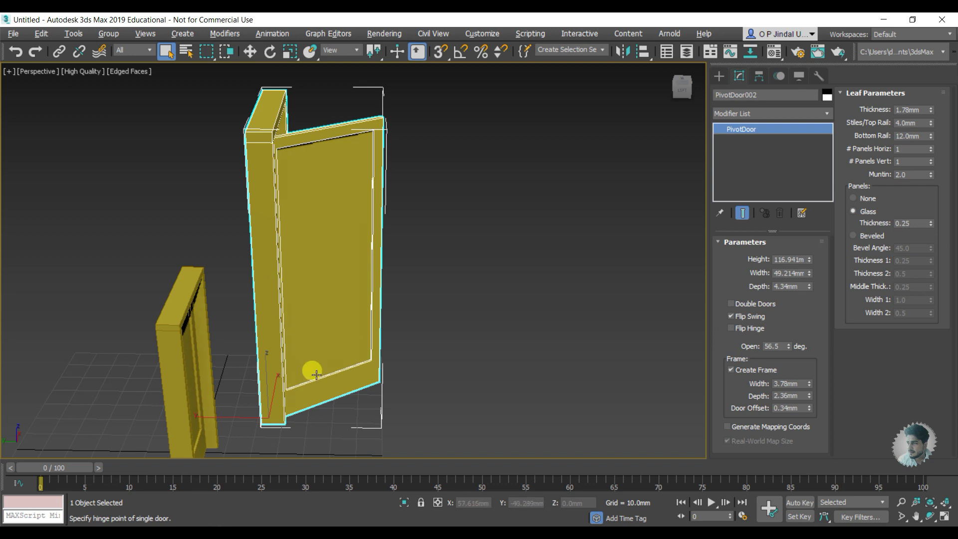
click(931, 121)
mouse_move(931, 123)
mouse_down()
mouse_move(926, 94)
mouse_move(929, 110)
mouse_up()
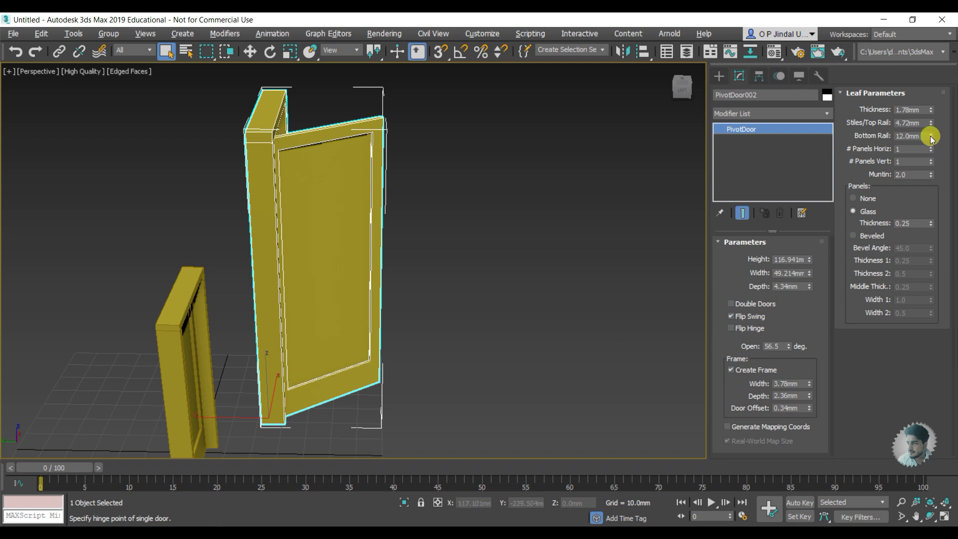
Set Bottom Rail 9.6 mm, 2x4 panels, Stiles/Top Rail 4.767 mm and Muntin 2.18.
mouse_move(932, 137)
mouse_down()
mouse_move(921, 52)
mouse_move(919, 145)
mouse_up()
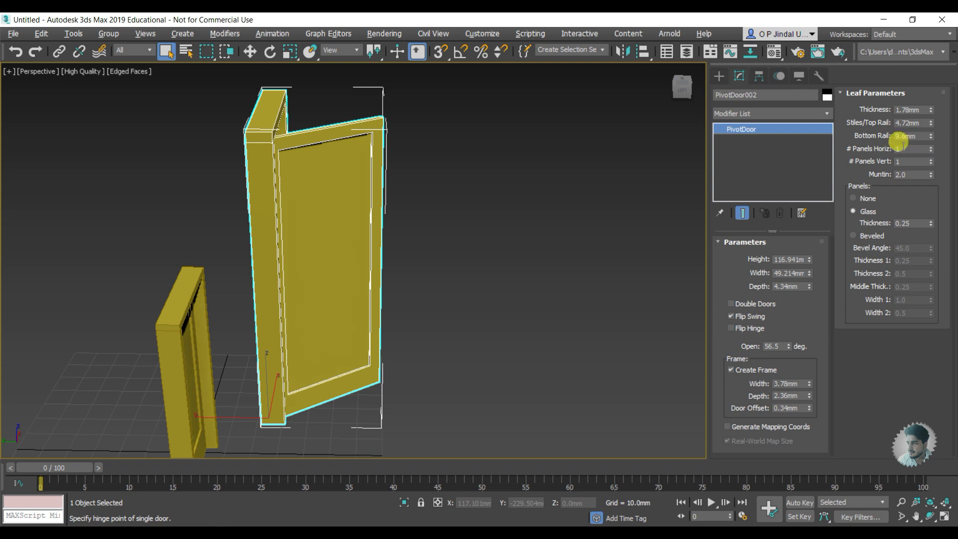
click(931, 147)
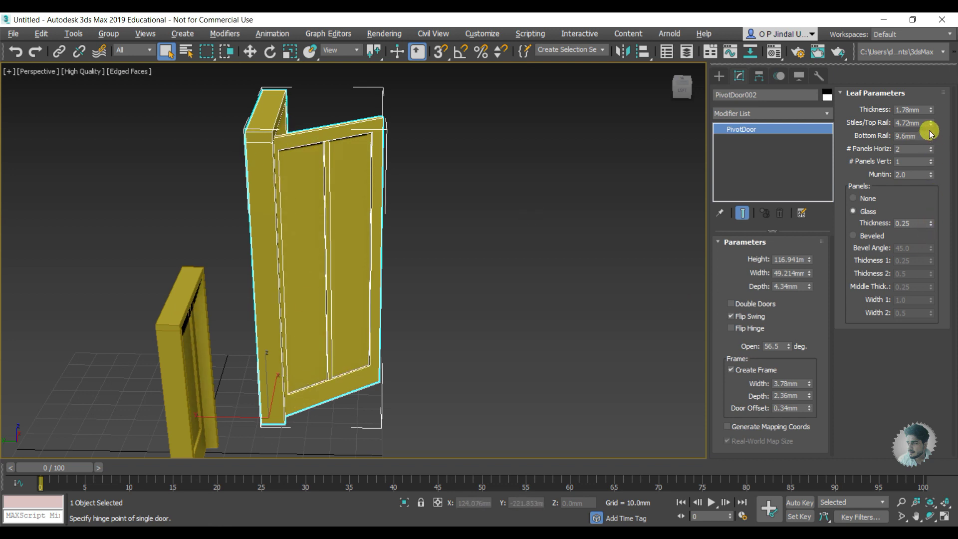
drag(932, 124, 932, 123)
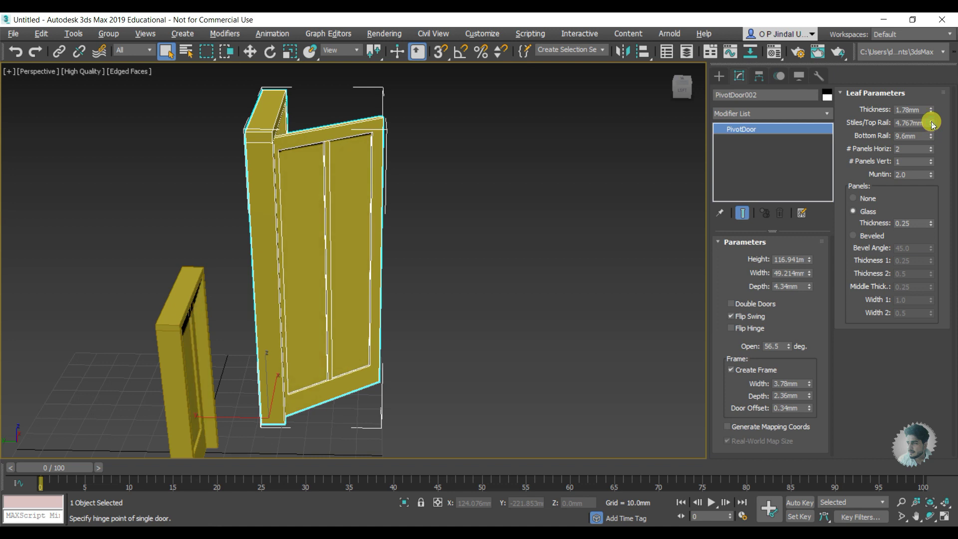
click(931, 146)
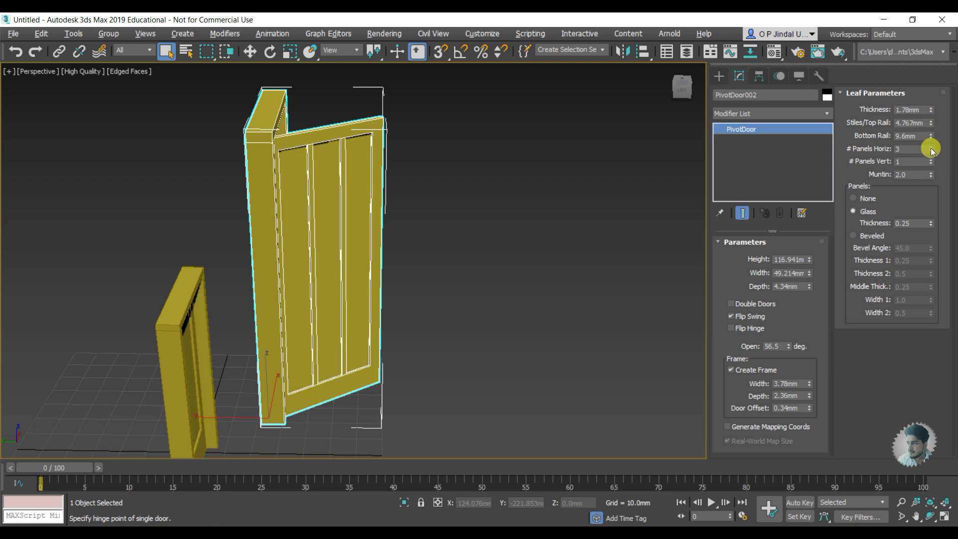
click(931, 159)
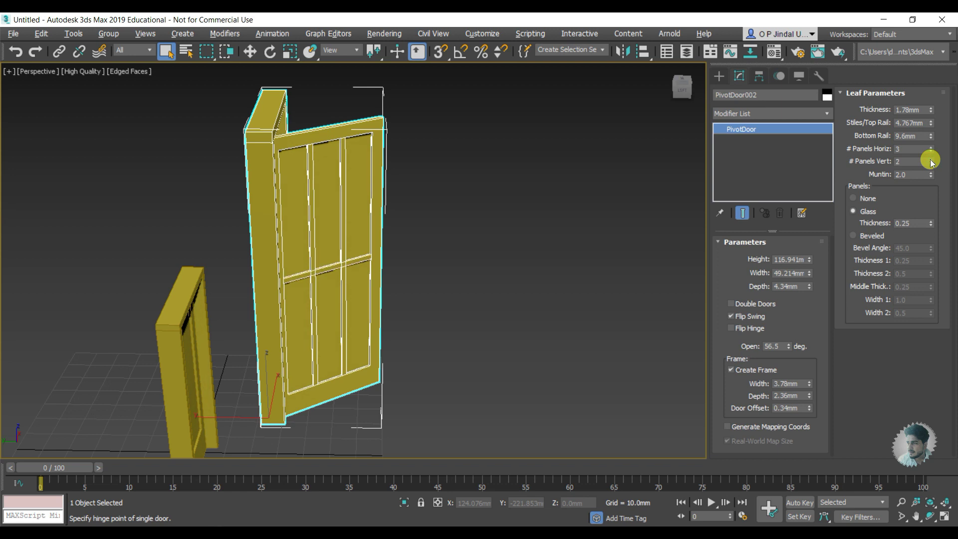
click(931, 159)
scroll(330, 208, up, 3)
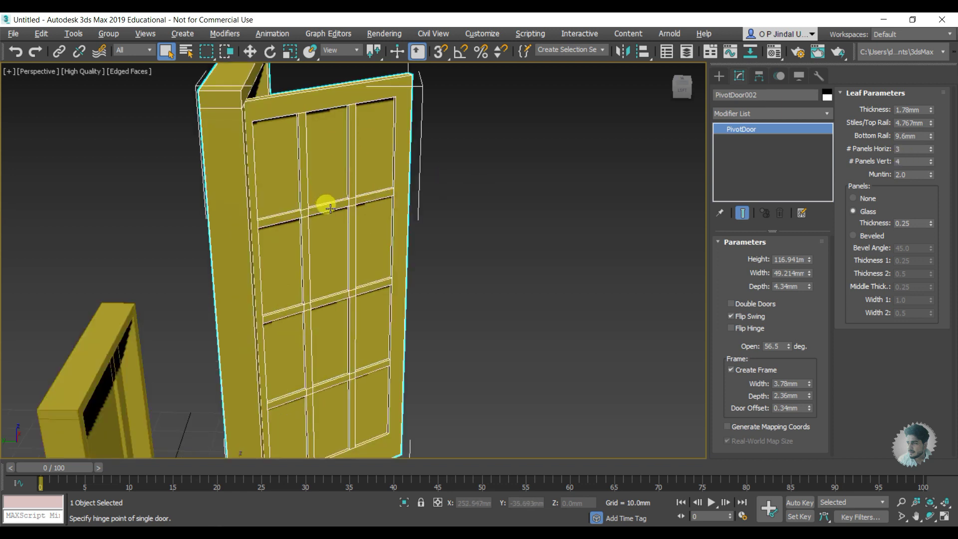
click(931, 151)
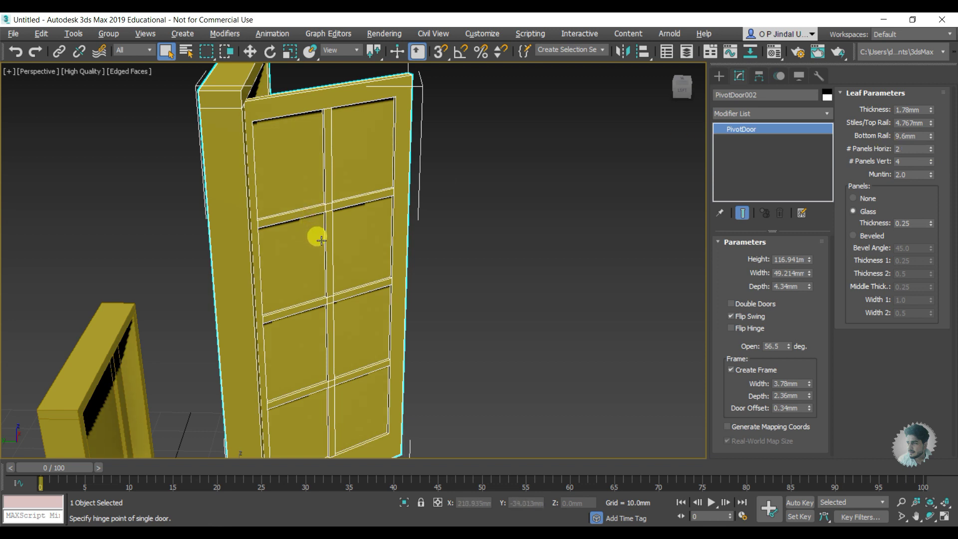
scroll(320, 227, down, 3)
scroll(321, 218, up, 5)
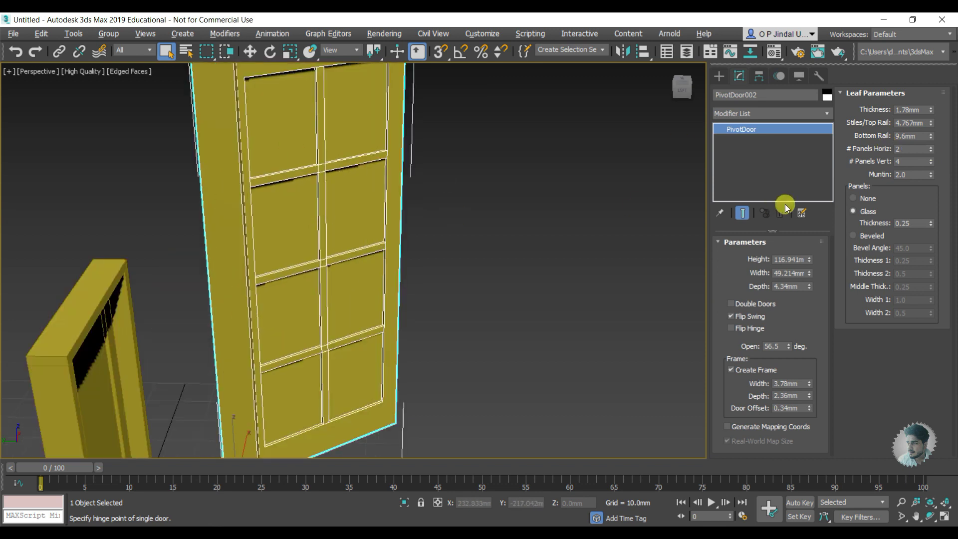
mouse_move(931, 175)
mouse_down()
mouse_move(922, 175)
mouse_move(922, 128)
mouse_move(917, 166)
mouse_up()
Switch the pivot door's panels to None, then back to Glass.
scroll(381, 252, down, 3)
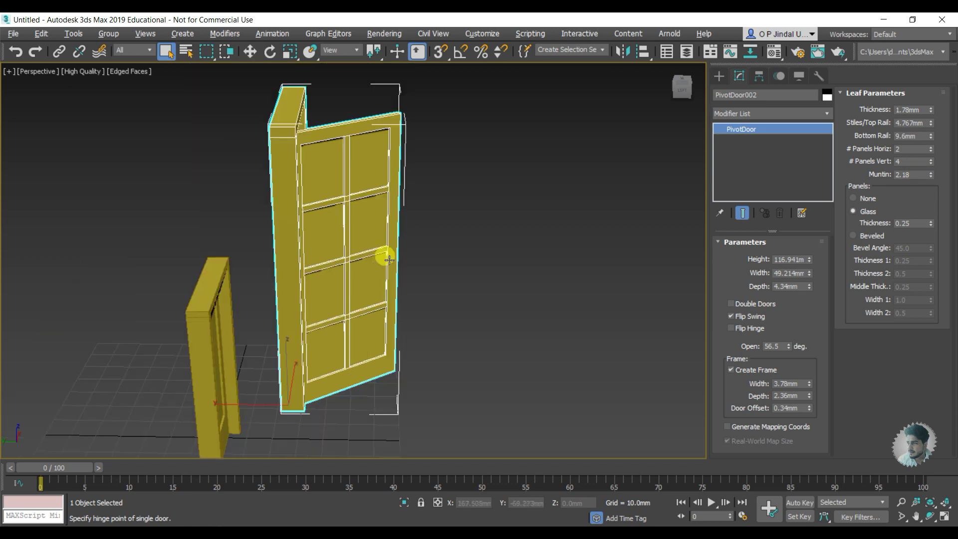
alt+middle_drag(381, 253, 370, 289)
scroll(348, 300, up, 3)
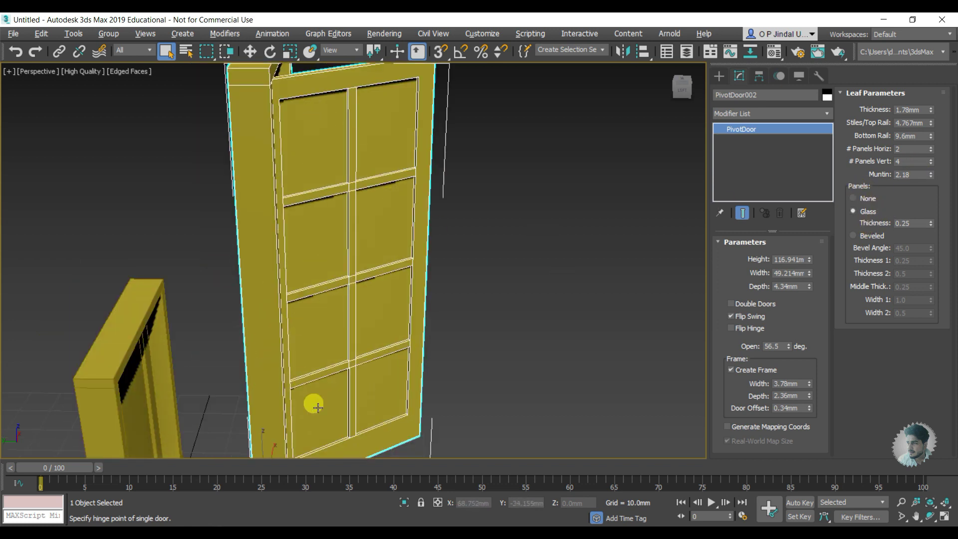
click(869, 199)
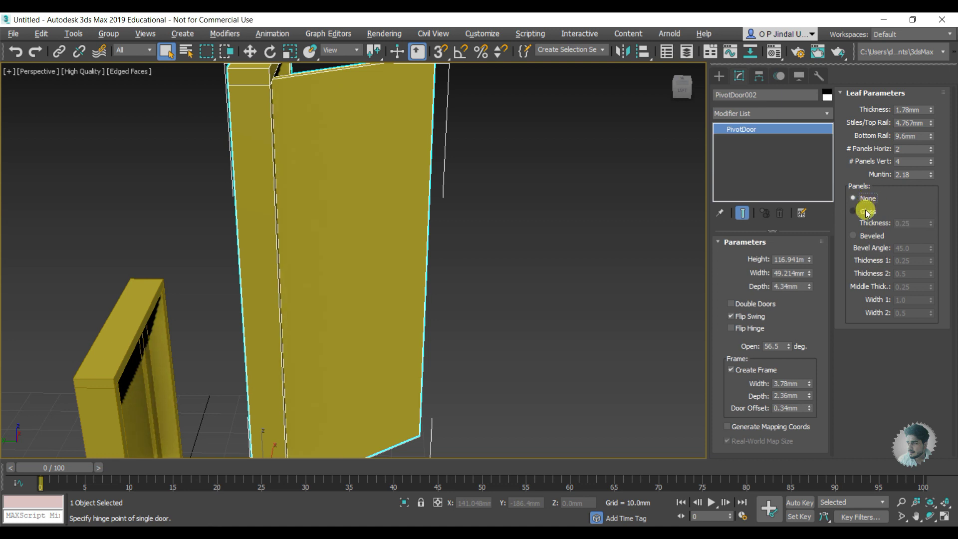
click(867, 211)
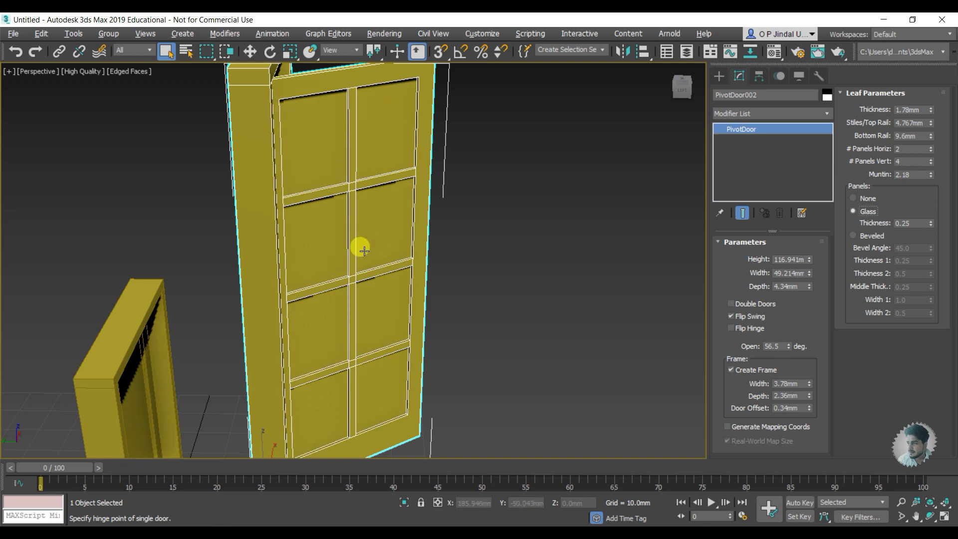
Raise the pivot door's Glass Thickness to 2.41 and deselect the door.
scroll(364, 251, down, 4)
scroll(360, 228, up, 4)
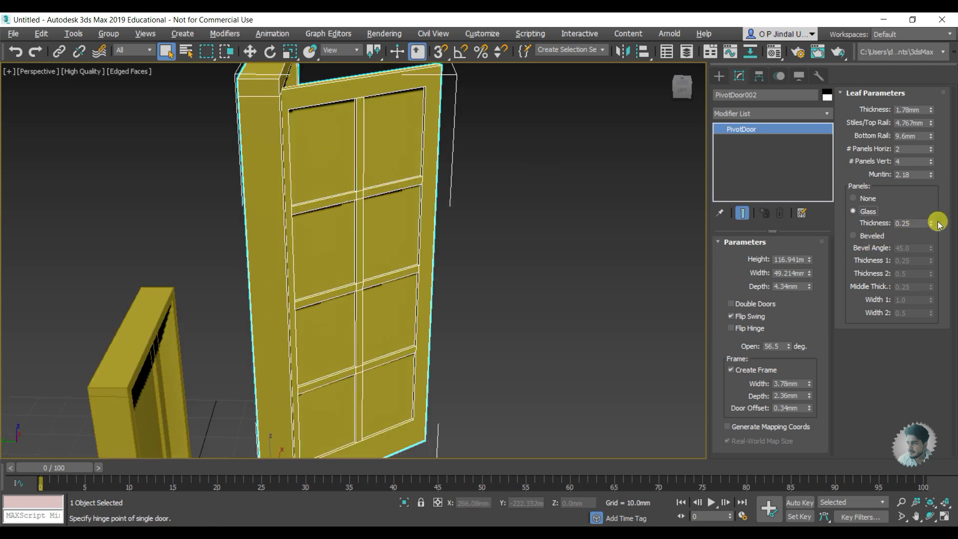
mouse_move(931, 224)
mouse_down()
mouse_move(16, 407)
mouse_move(944, 165)
mouse_up()
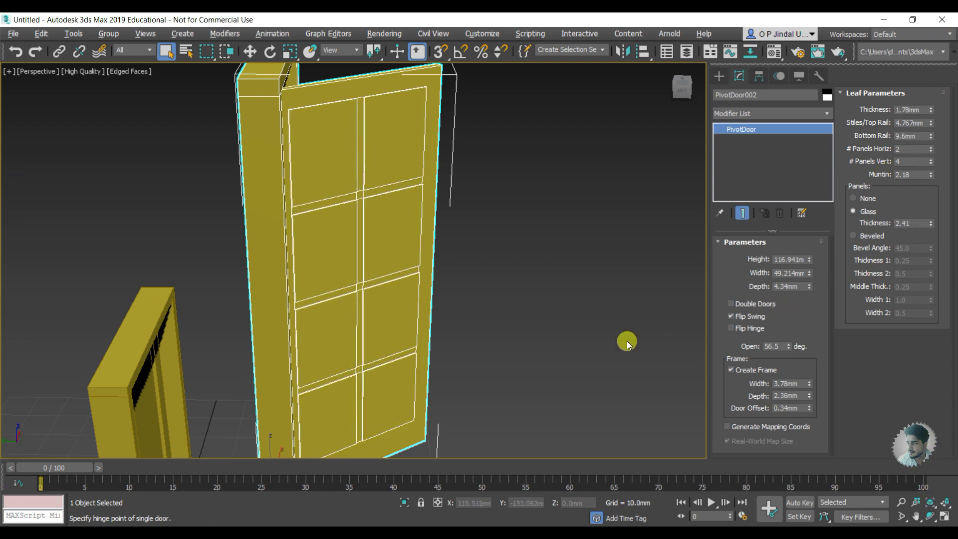
click(525, 310)
In the Top view, pan to centre the pivot door and select it.
key(t)
scroll(385, 340, up, 2)
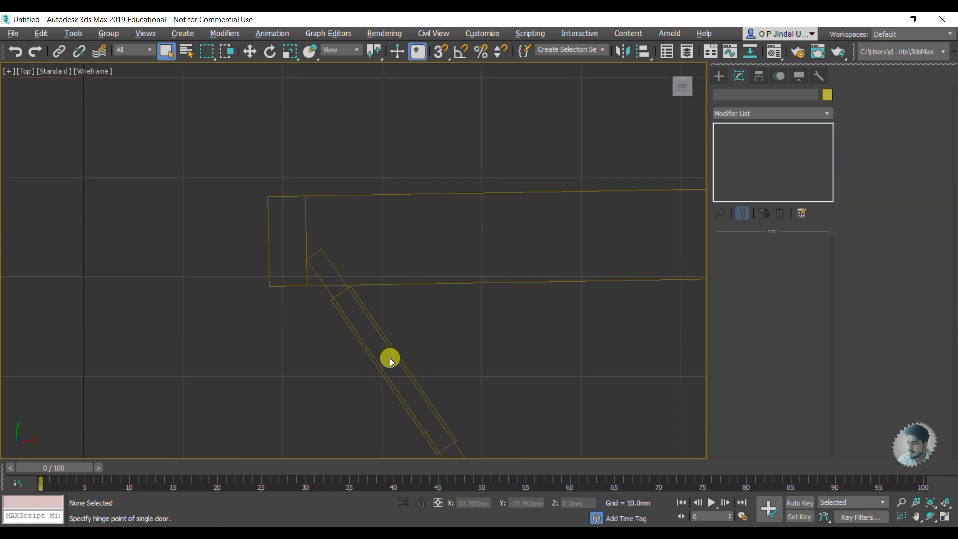
scroll(399, 364, down, 1)
scroll(349, 299, down, 1)
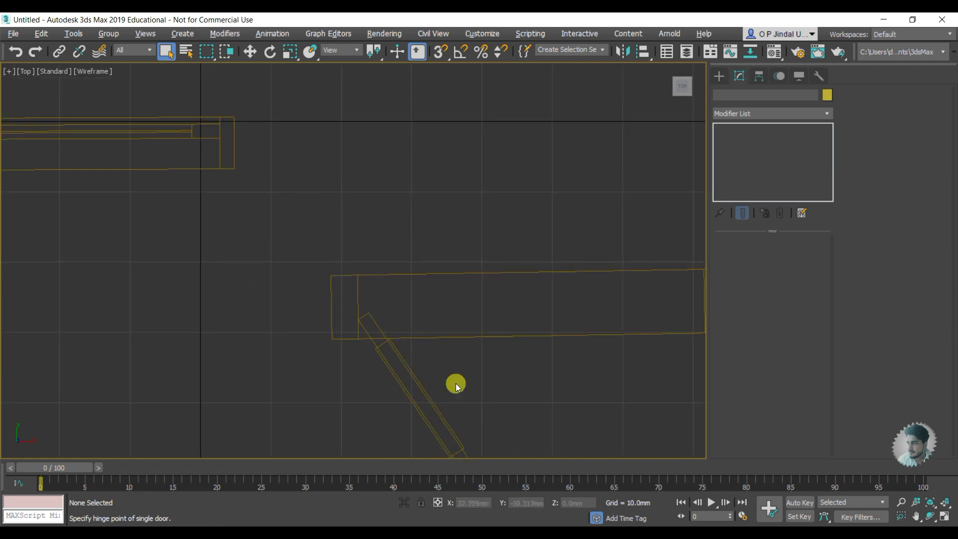
click(916, 518)
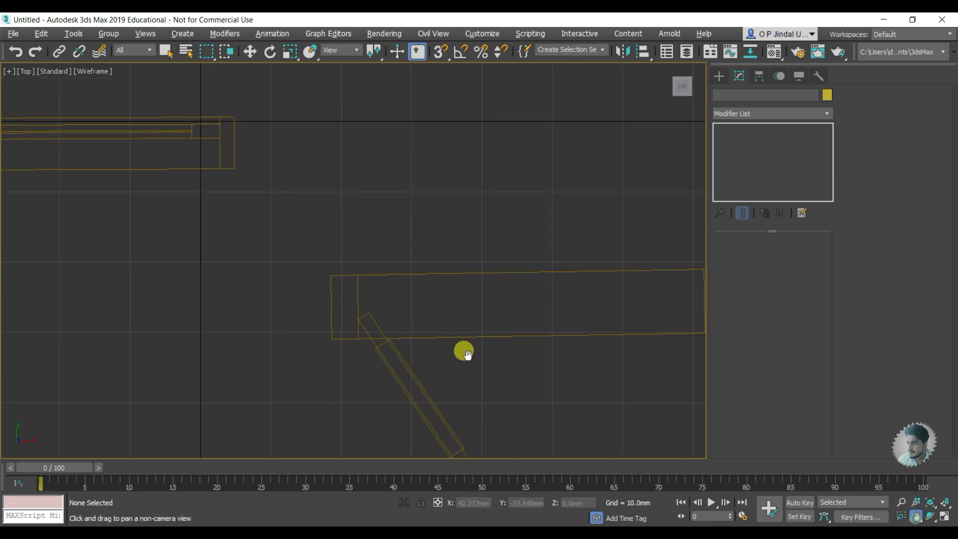
drag(462, 349, 327, 156)
key(Escape)
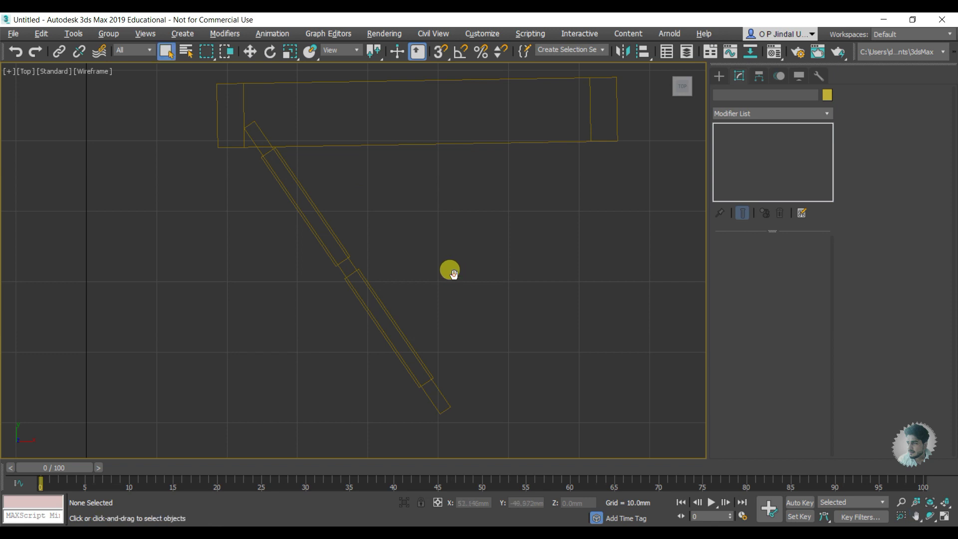
click(345, 244)
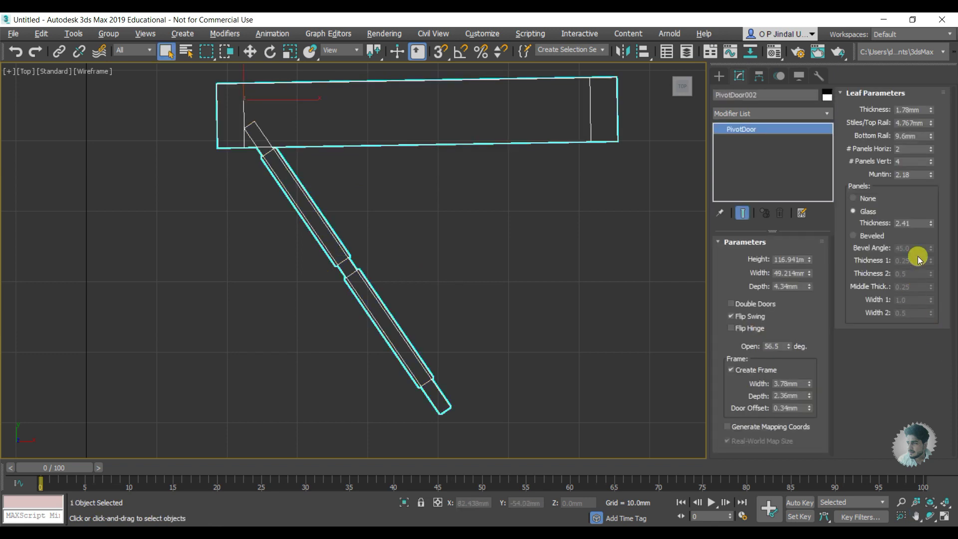
Set Muntin to 1.593 and Glass Thickness to 0.31, then return to the Perspective view.
mouse_move(931, 176)
mouse_down()
mouse_move(927, 212)
mouse_move(921, 125)
mouse_move(916, 182)
mouse_move(898, 73)
mouse_move(914, 163)
mouse_move(932, 171)
mouse_move(927, 272)
mouse_up()
scroll(277, 195, up, 3)
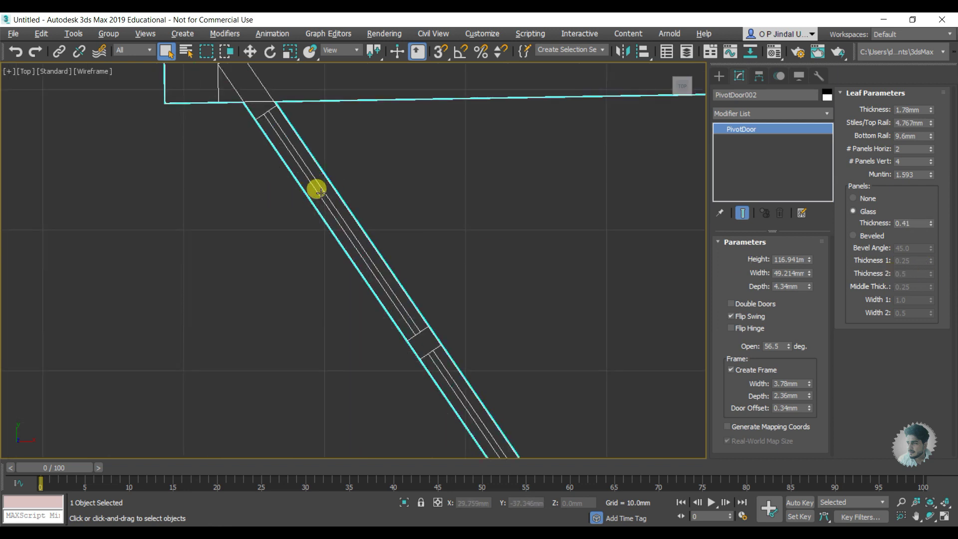
drag(931, 223, 931, 229)
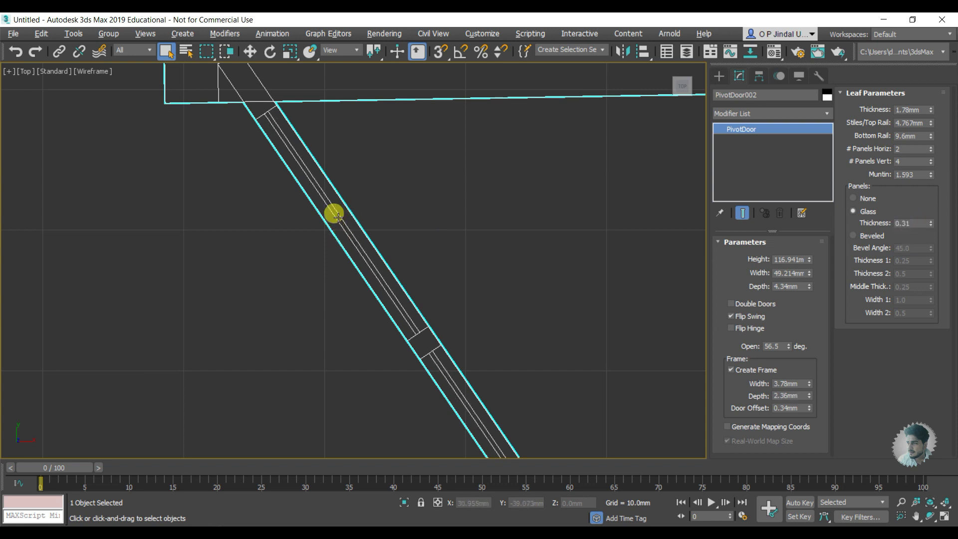
key(super+shift)
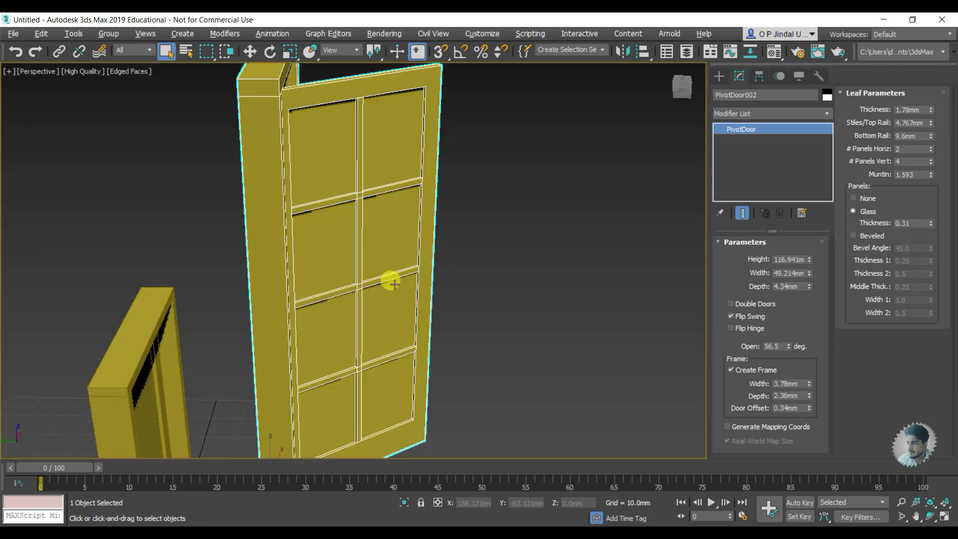
Switch the pivot door to Beveled panels with a 36° bevel angle.
click(866, 240)
scroll(398, 85, up, 2)
scroll(442, 106, up, 2)
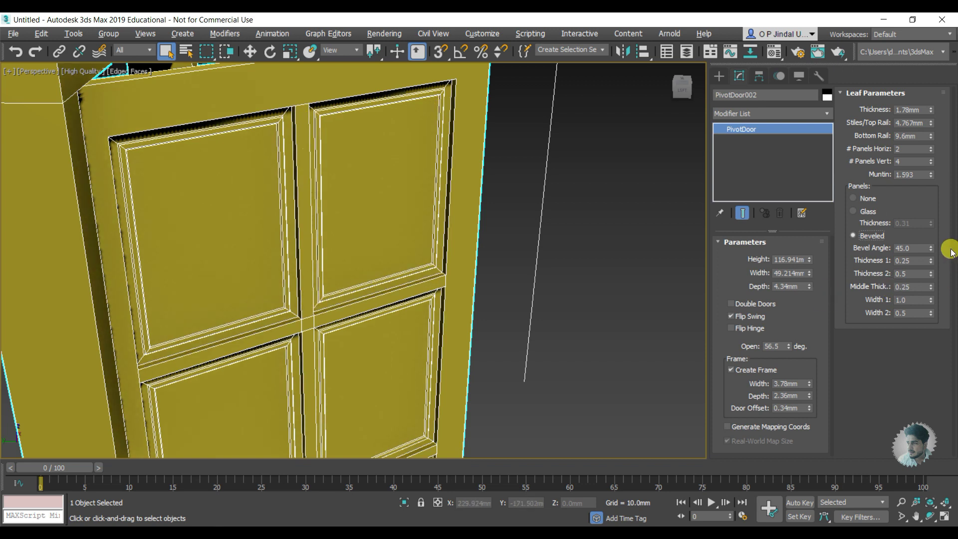
mouse_move(931, 251)
mouse_down()
mouse_move(928, 263)
mouse_move(931, 214)
mouse_move(931, 250)
mouse_move(930, 214)
mouse_move(931, 237)
mouse_up()
Set bevel Thickness 1 0.51, Thickness 2 1.009, Middle 0.11, Width 1 1.184, Width 2 0.92.
mouse_move(932, 286)
mouse_down()
mouse_move(926, 250)
mouse_move(924, 367)
mouse_move(918, 255)
mouse_move(915, 282)
mouse_move(924, 235)
mouse_move(928, 279)
mouse_up()
mouse_move(931, 314)
mouse_down()
mouse_move(926, 242)
mouse_move(933, 304)
mouse_up()
drag(933, 276, 918, 318)
scroll(462, 348, down, 5)
scroll(398, 264, down, 2)
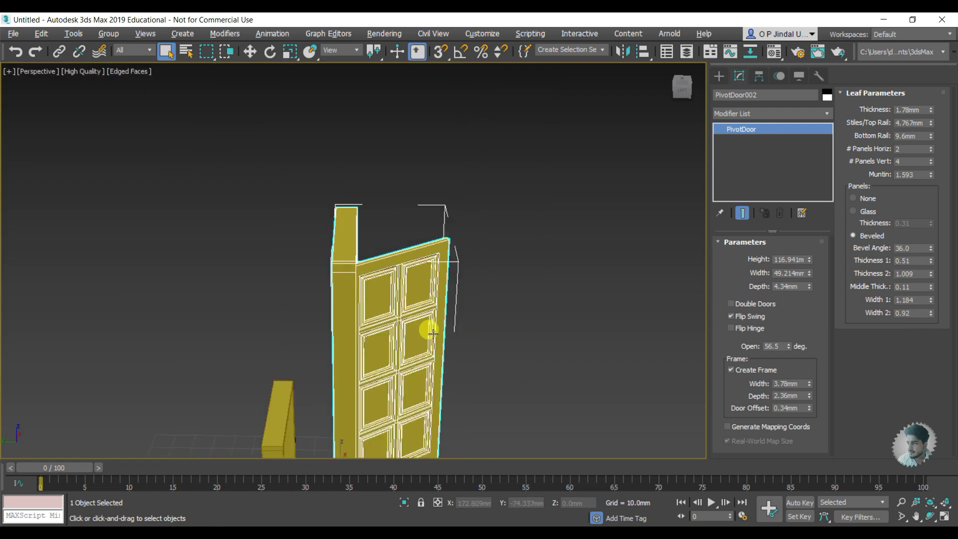
alt+middle_drag(499, 350, 343, 257)
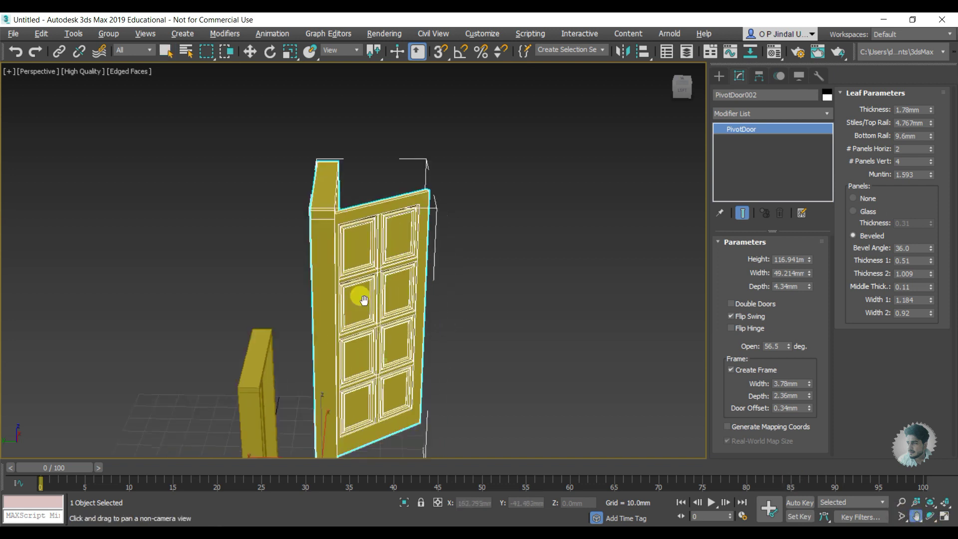
Deselect the door and orbit the view so the doors face forward.
click(477, 320)
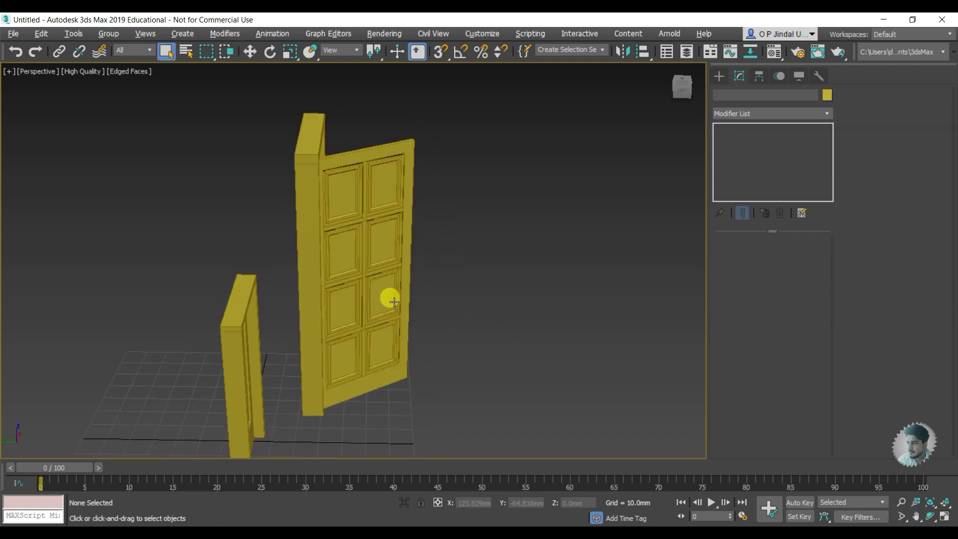
click(929, 520)
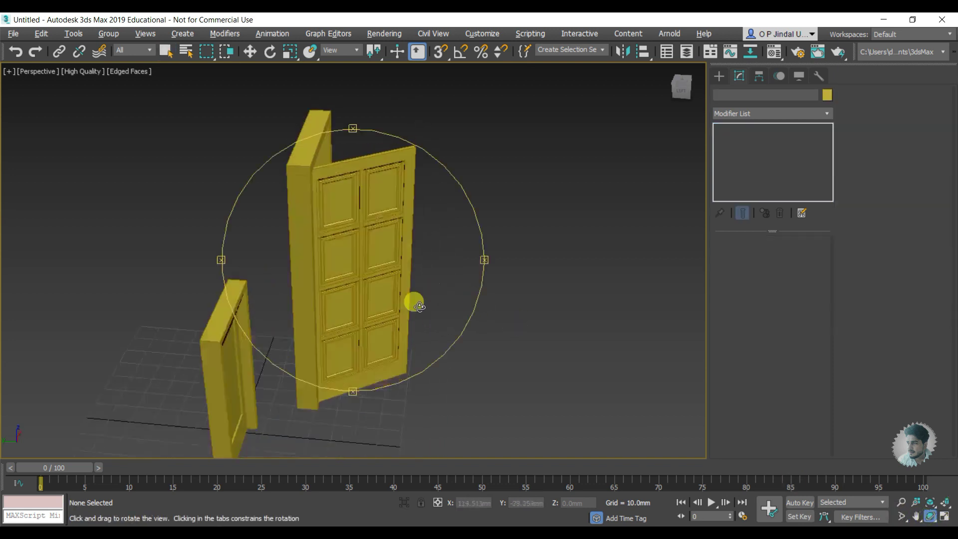
drag(412, 301, 522, 278)
scroll(474, 267, down, 3)
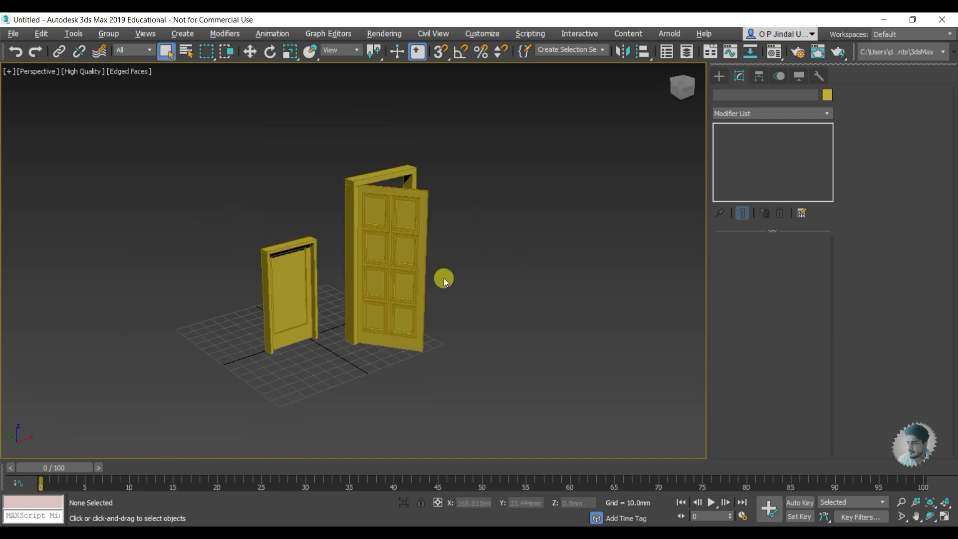
scroll(464, 276, up, 3)
Create a sliding door in the free space beside the pivot doors.
click(719, 76)
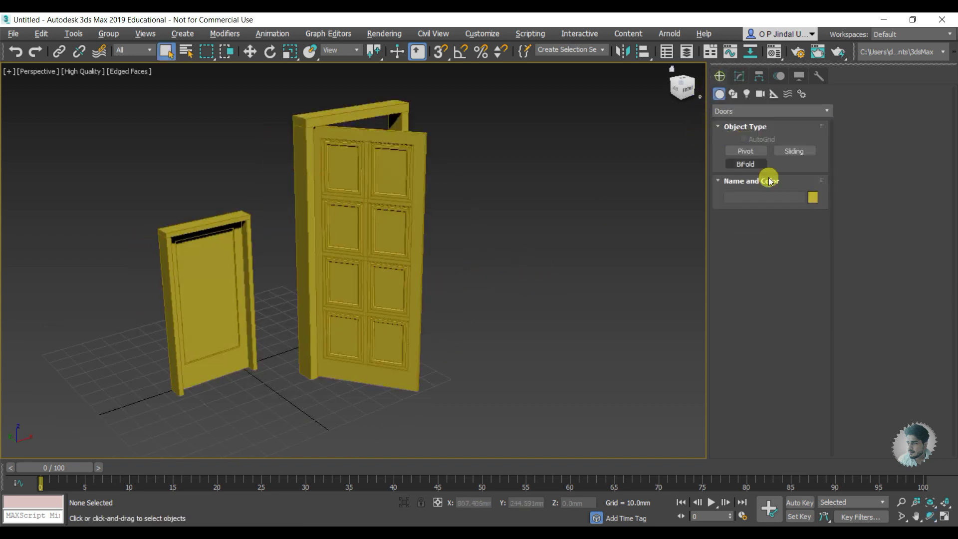
click(792, 156)
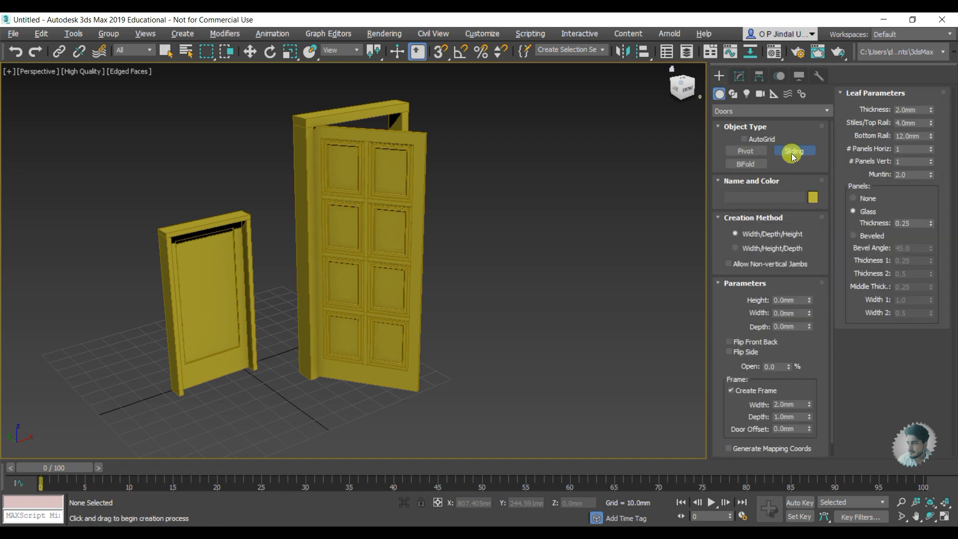
middle_drag(449, 252, 278, 364)
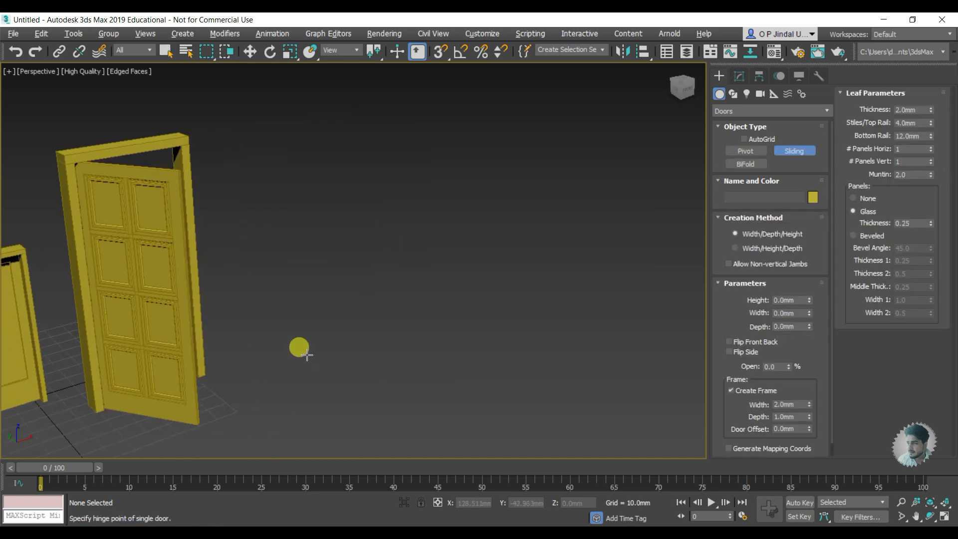
drag(303, 352, 392, 317)
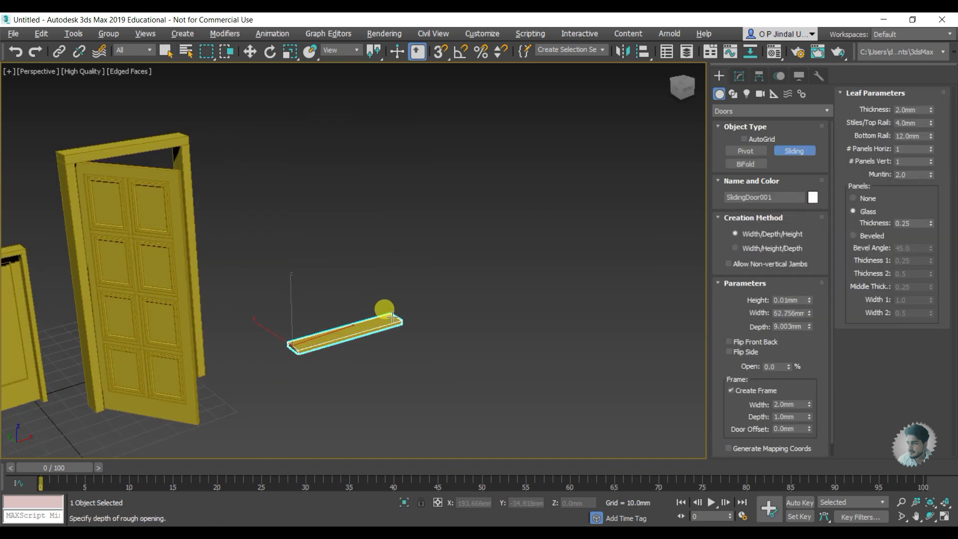
click(385, 311)
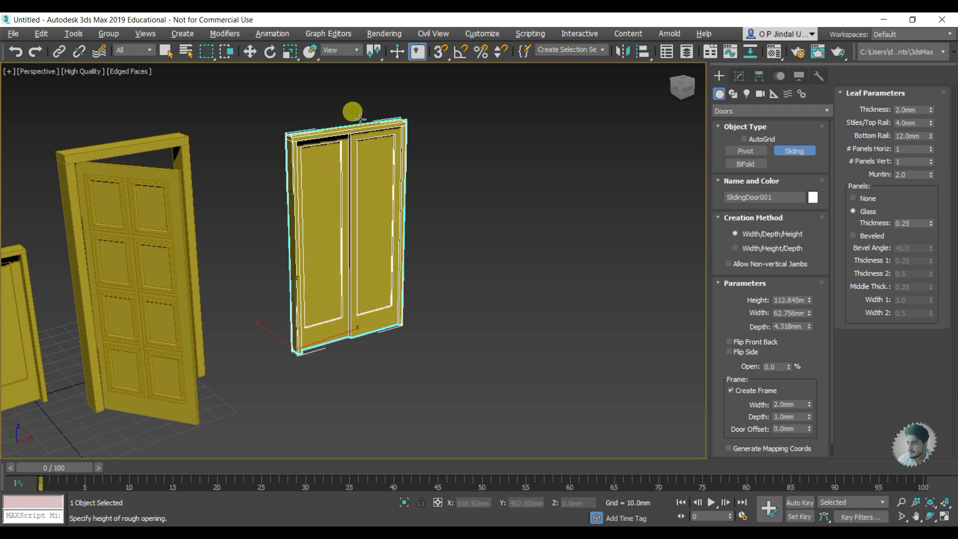
right_click(424, 150)
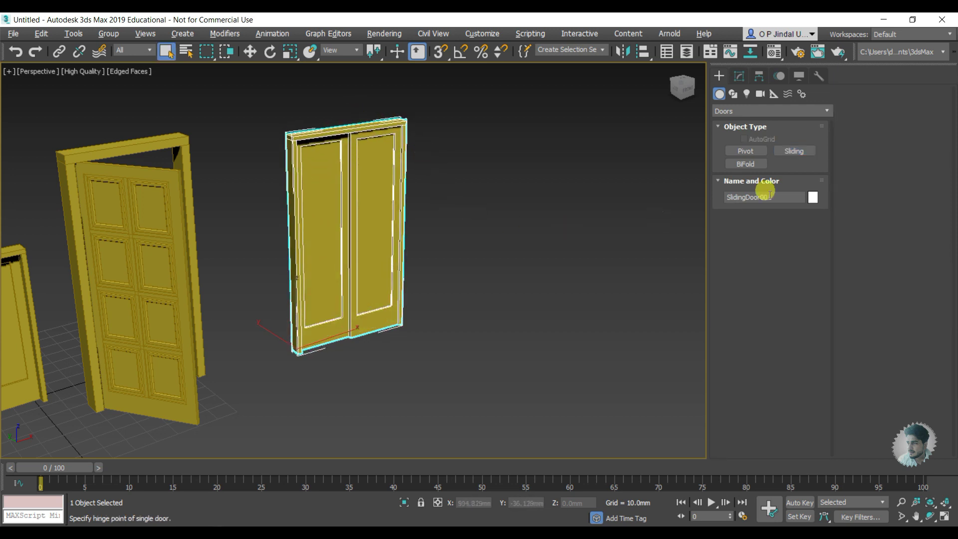
Create a bifold door to the right of the sliding door.
click(751, 165)
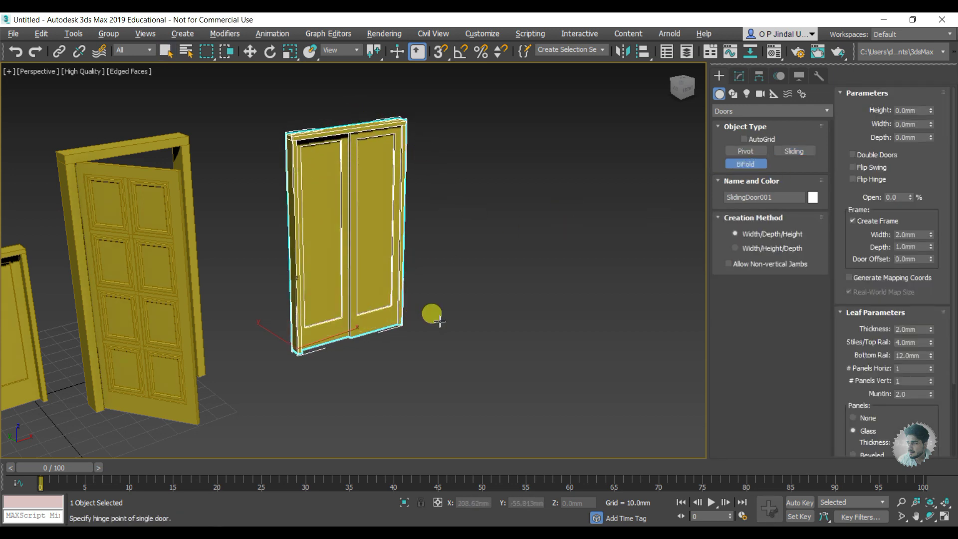
drag(446, 308, 544, 279)
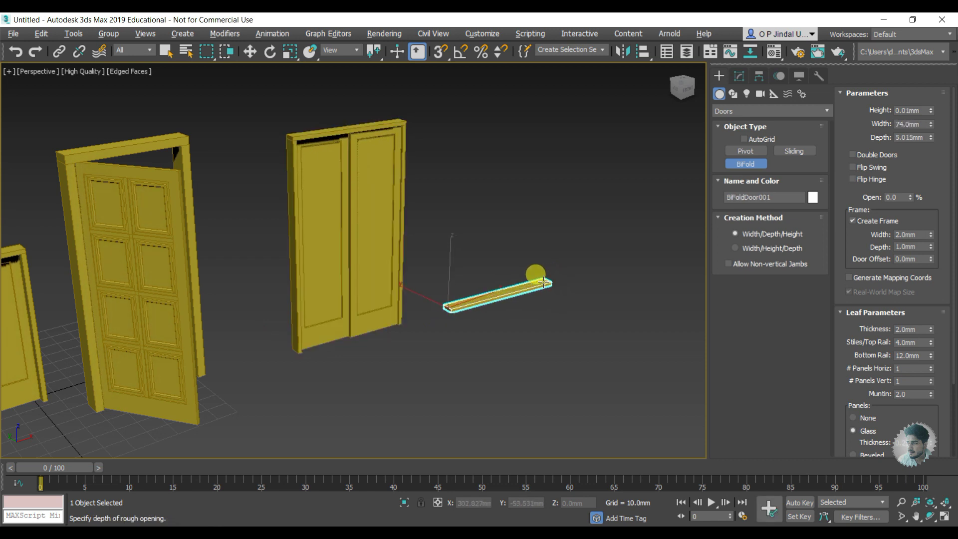
click(540, 272)
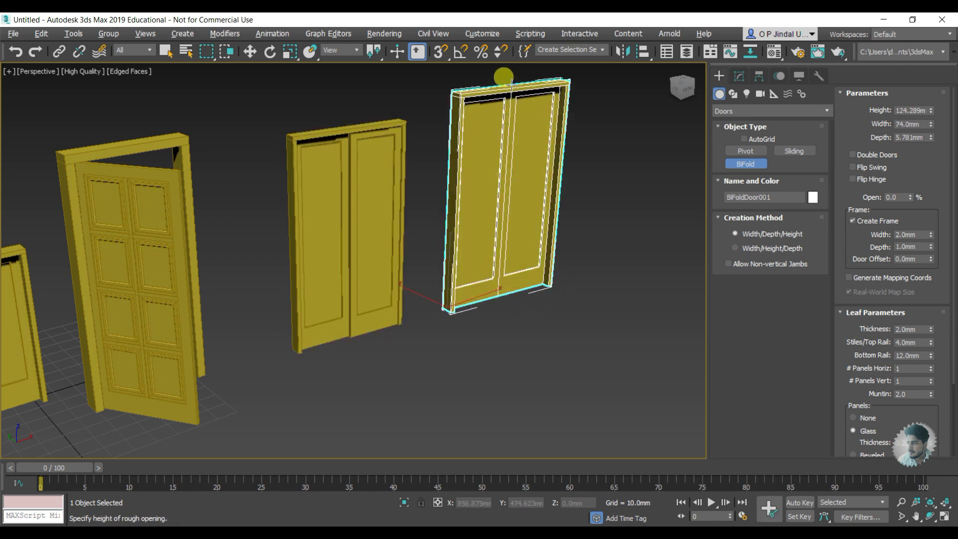
click(504, 78)
right_click(606, 145)
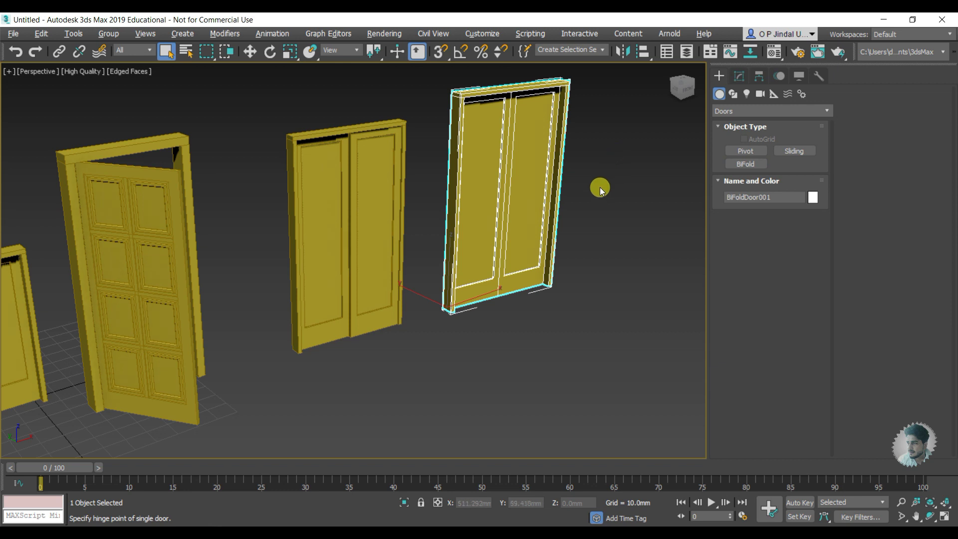
click(349, 210)
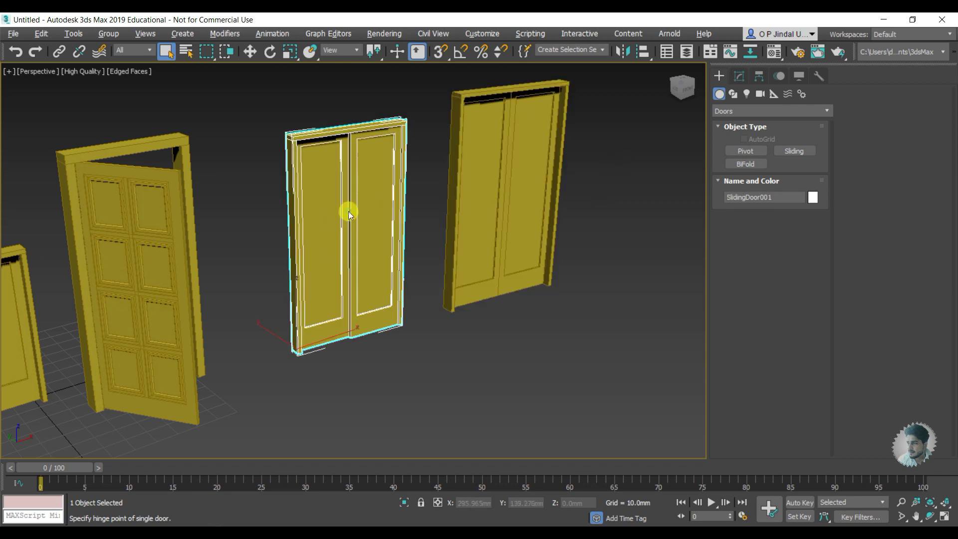
Raise the sliding door's Height to 116.594mm and slide it partly open.
click(740, 77)
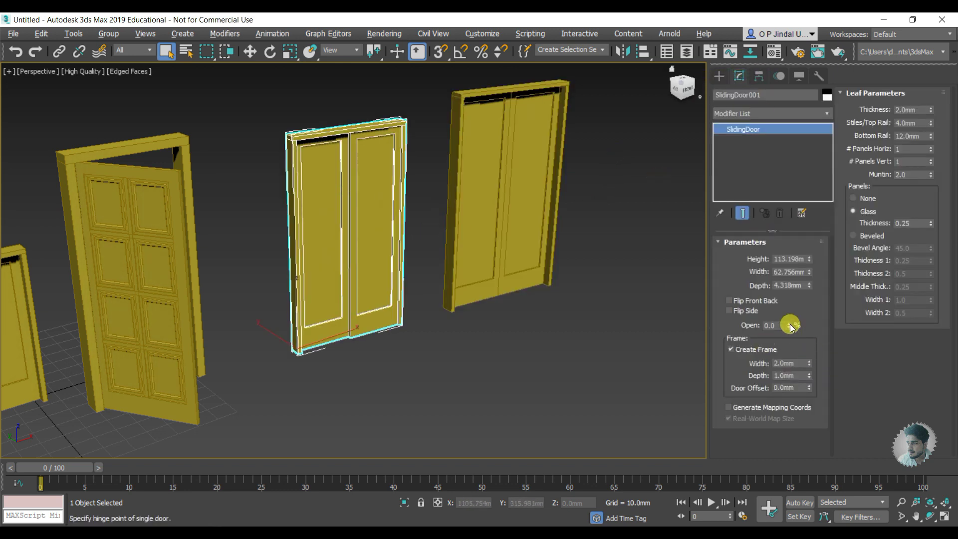
mouse_move(791, 326)
mouse_down()
mouse_move(793, 273)
mouse_move(794, 299)
mouse_up()
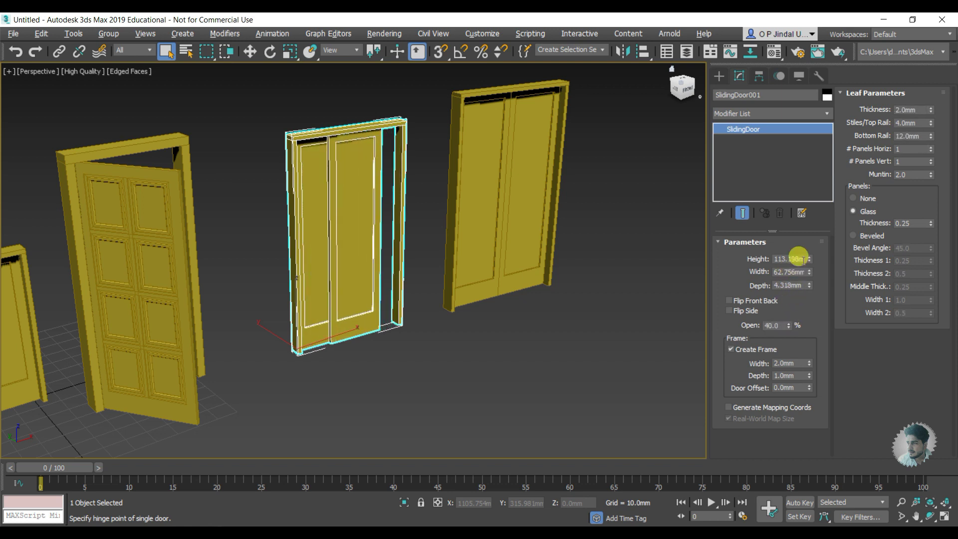
drag(811, 262, 811, 274)
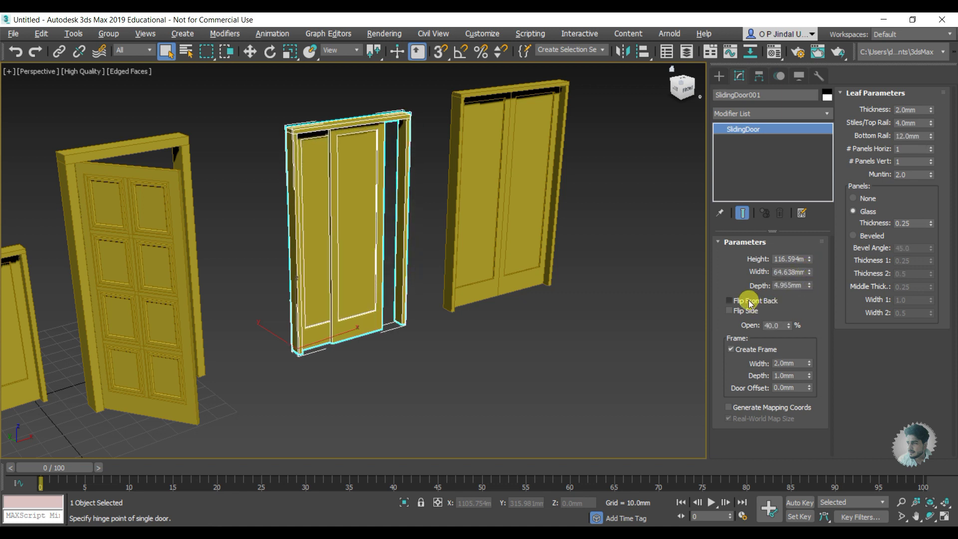
scroll(322, 332, up, 3)
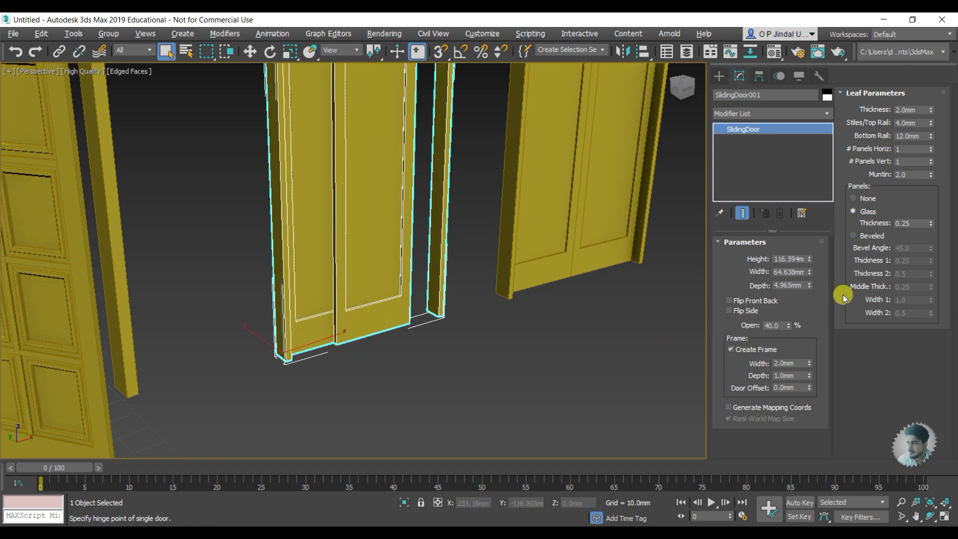
click(736, 300)
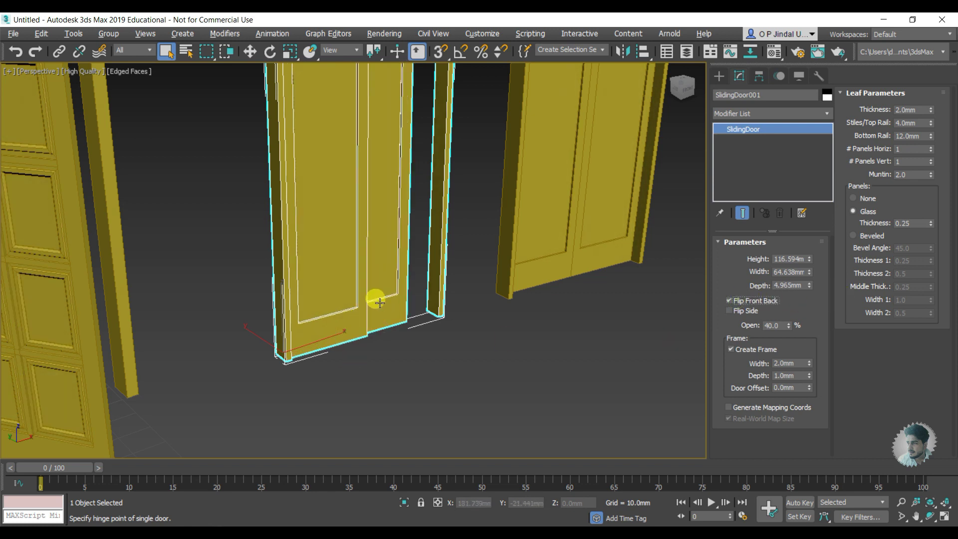
drag(789, 328, 787, 316)
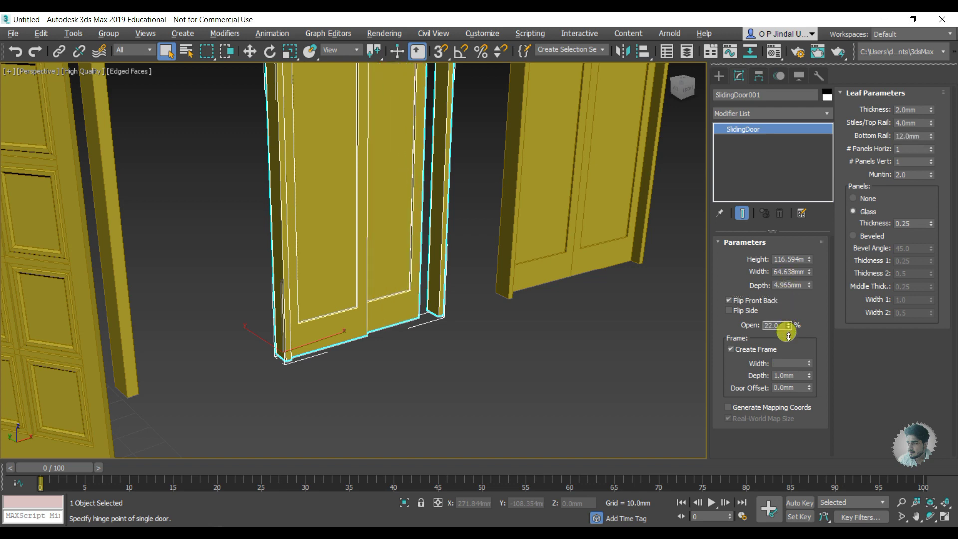
Turn on Flip Side with the sliding door 46% open, then open the bifold door to 69%.
click(752, 302)
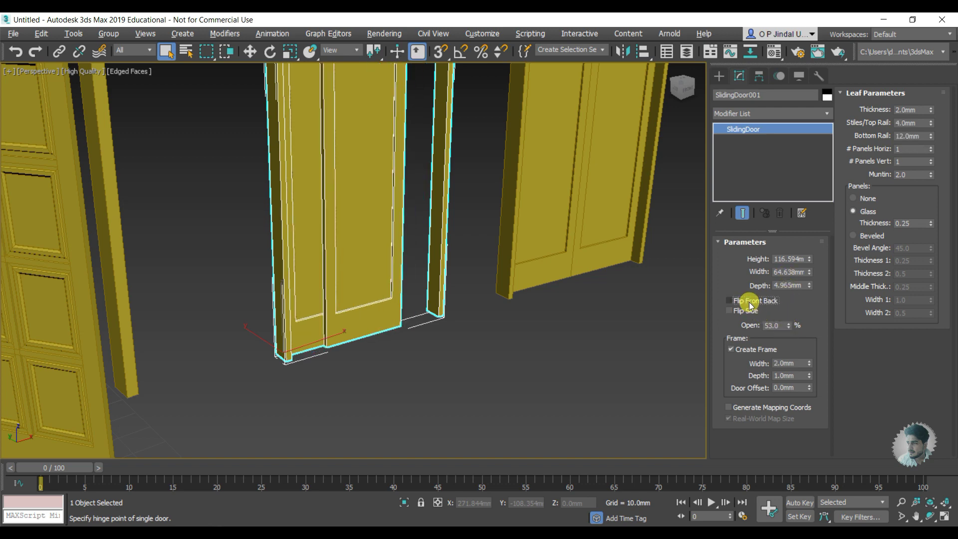
scroll(416, 286, down, 5)
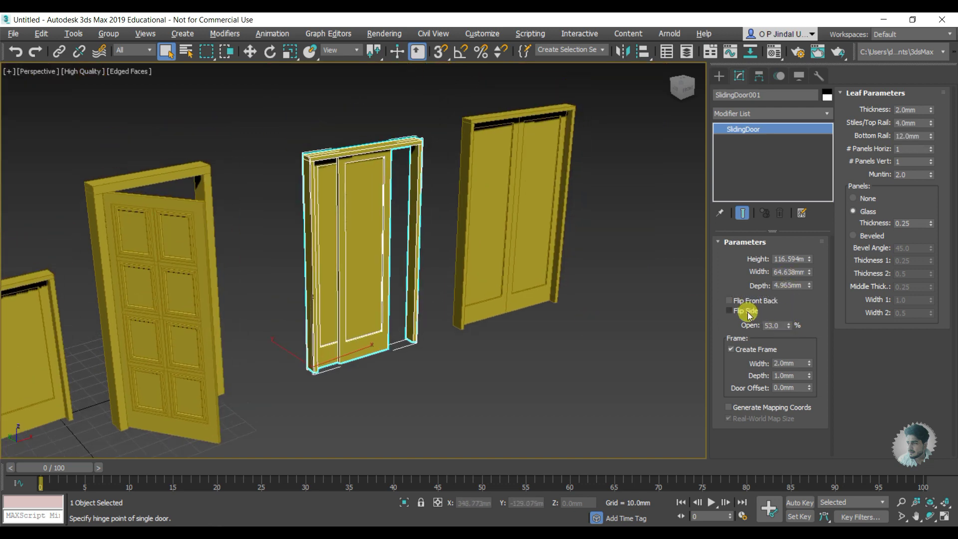
click(748, 312)
mouse_move(789, 326)
mouse_down()
mouse_move(781, 338)
mouse_move(776, 330)
mouse_up()
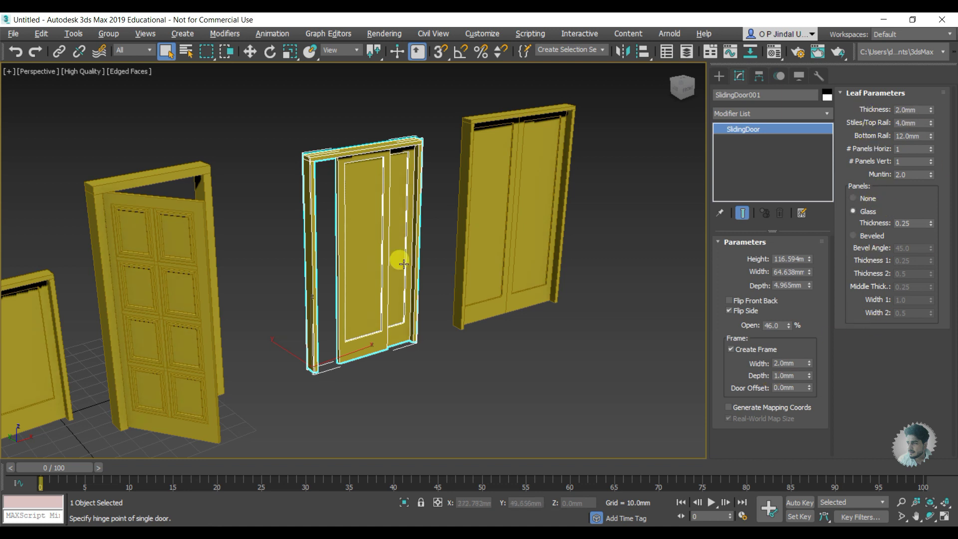
click(483, 225)
drag(789, 346, 790, 308)
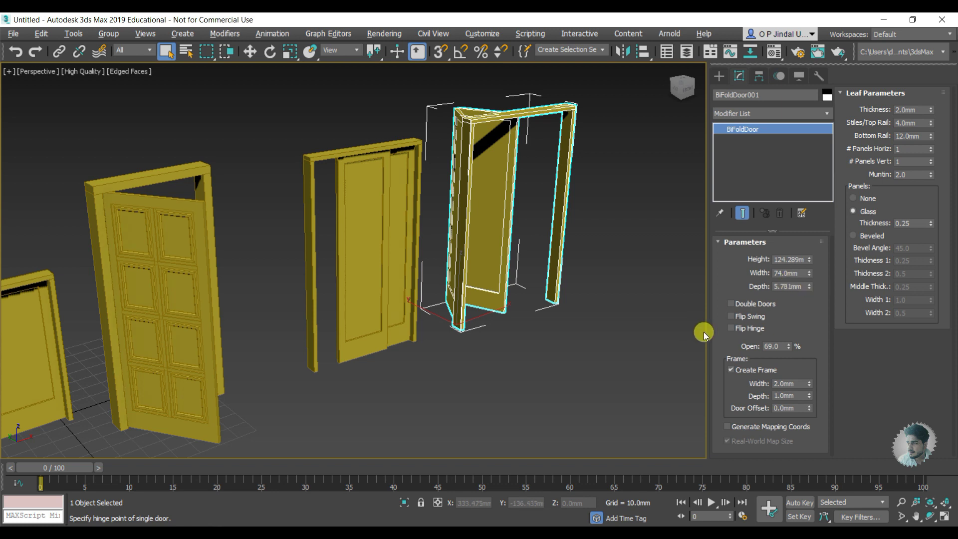
Make BiFoldDoor001 a double bifold door with Flip Swing on, opened to 37%.
click(749, 329)
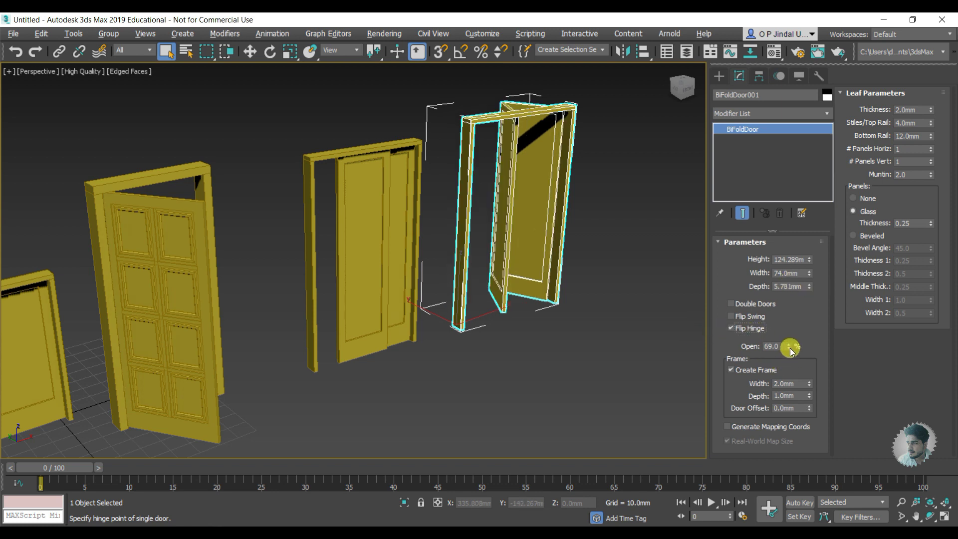
drag(789, 348, 792, 349)
click(748, 318)
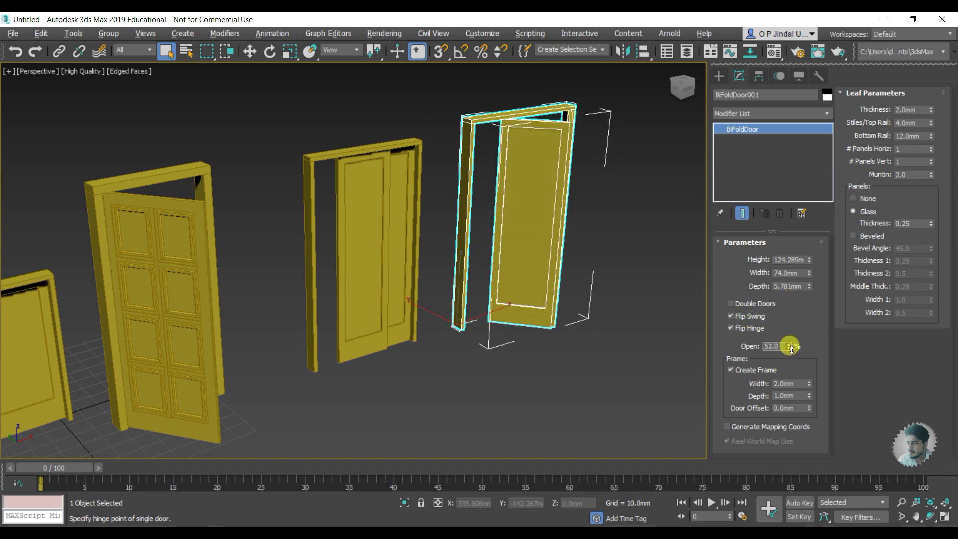
click(750, 318)
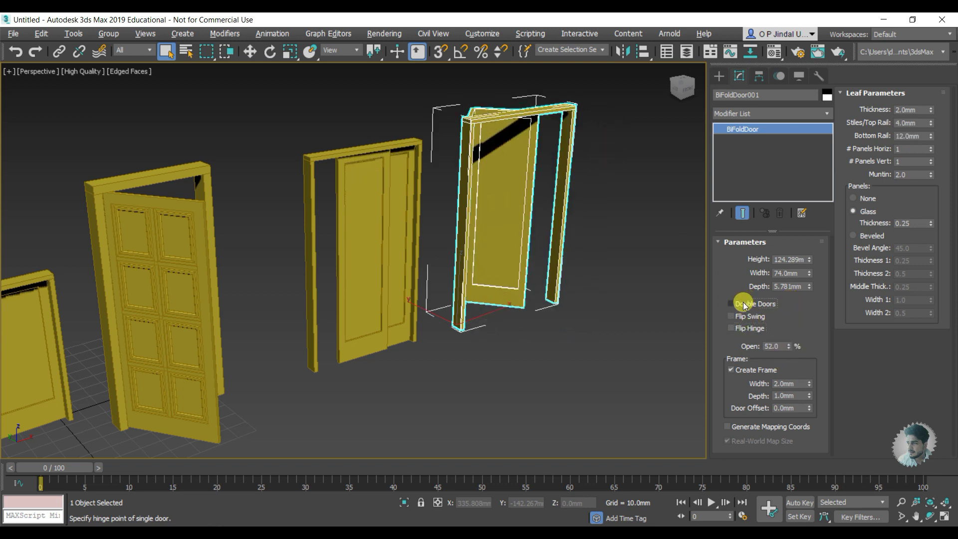
click(744, 303)
drag(788, 346, 782, 339)
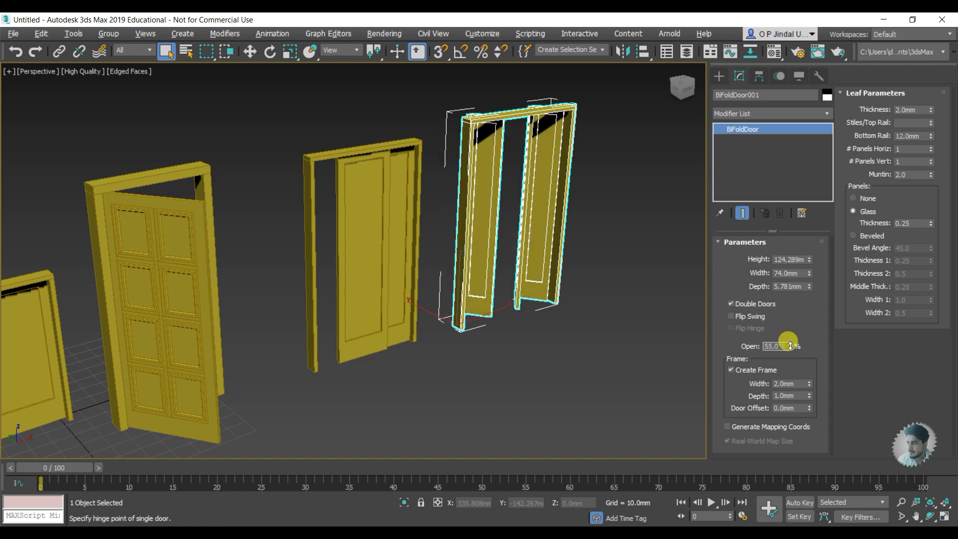
click(744, 316)
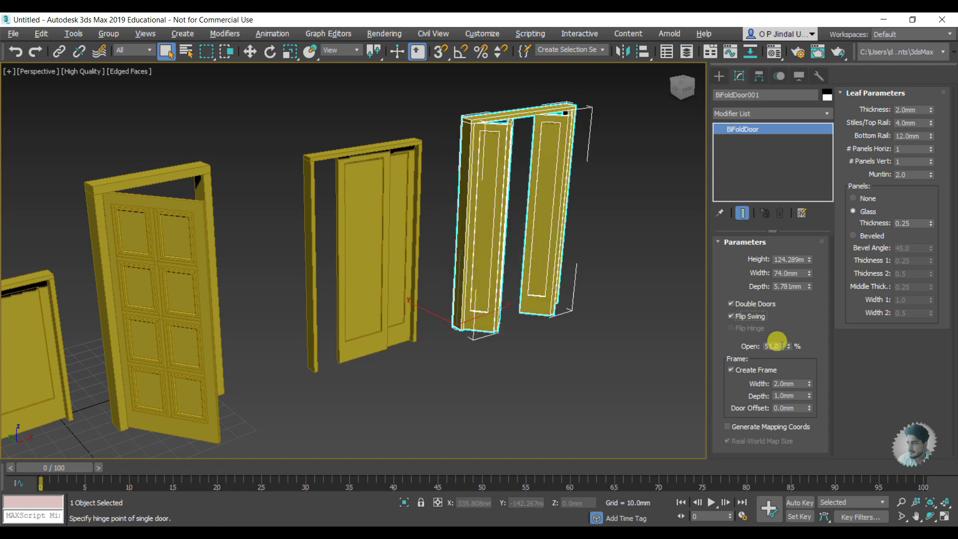
drag(789, 345, 788, 350)
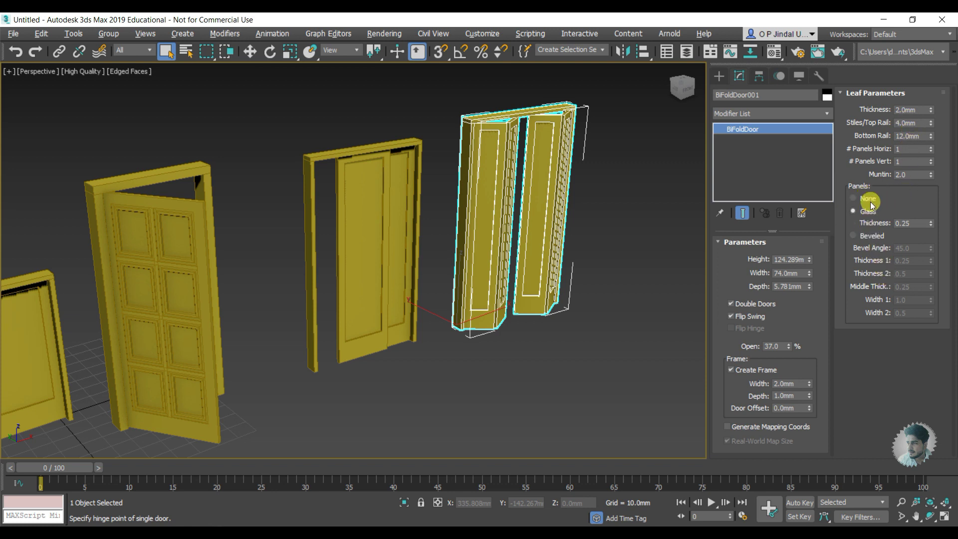
Orbit the view, deselect the bifold door, and bring back the Pivot, Sliding and BiFold door types.
scroll(499, 213, down, 3)
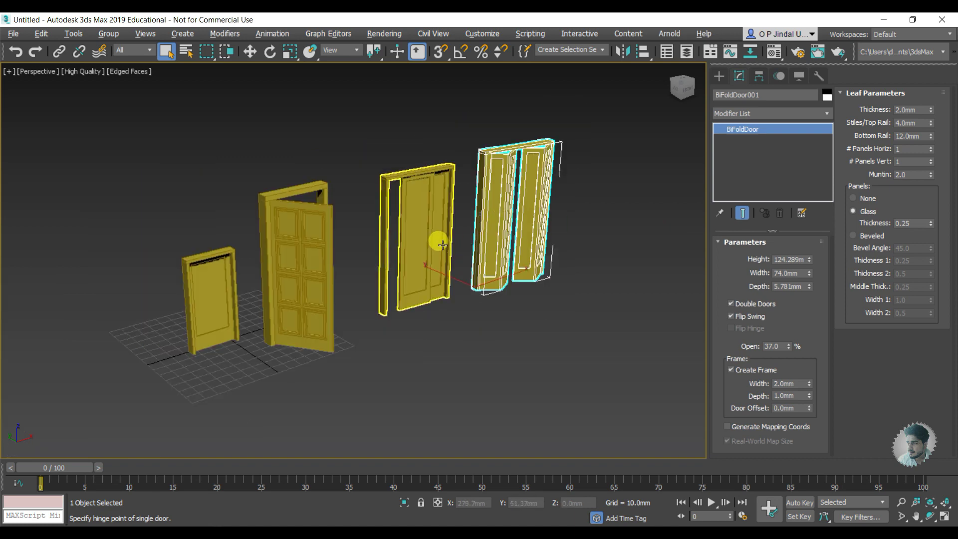
scroll(448, 230, up, 3)
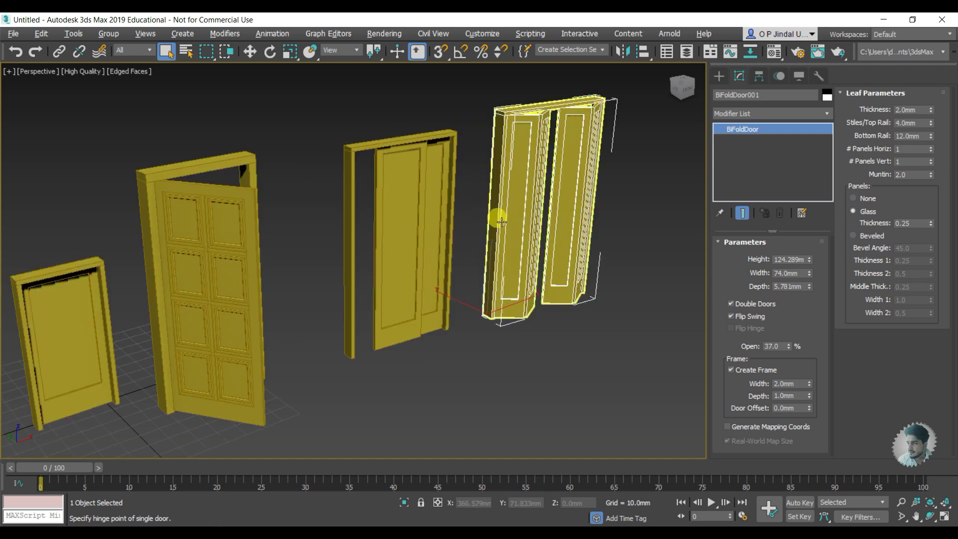
alt+middle_drag(486, 241, 479, 247)
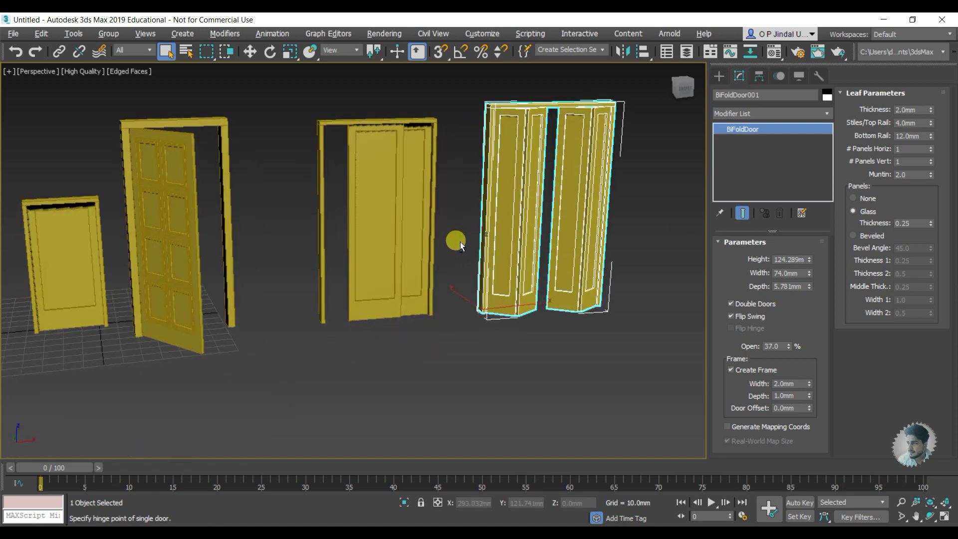
click(528, 345)
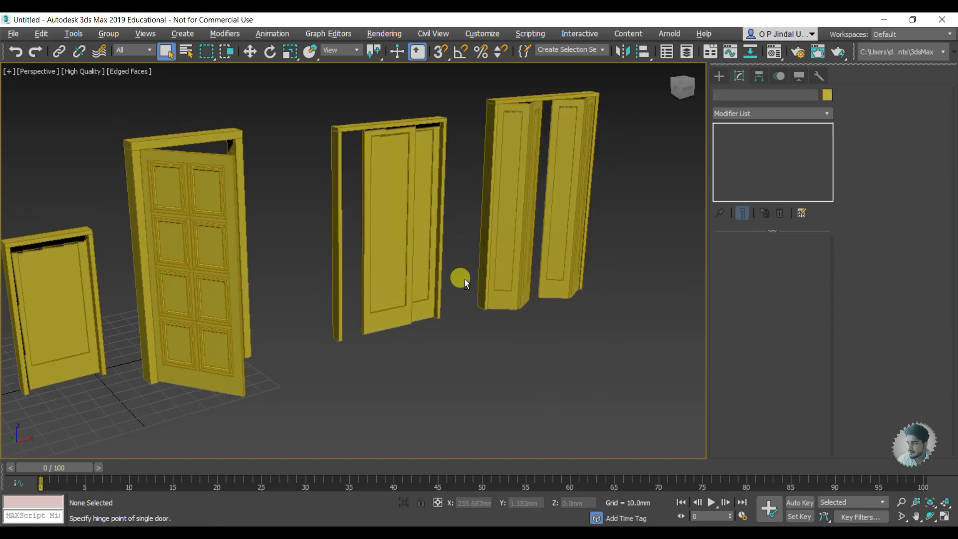
click(718, 76)
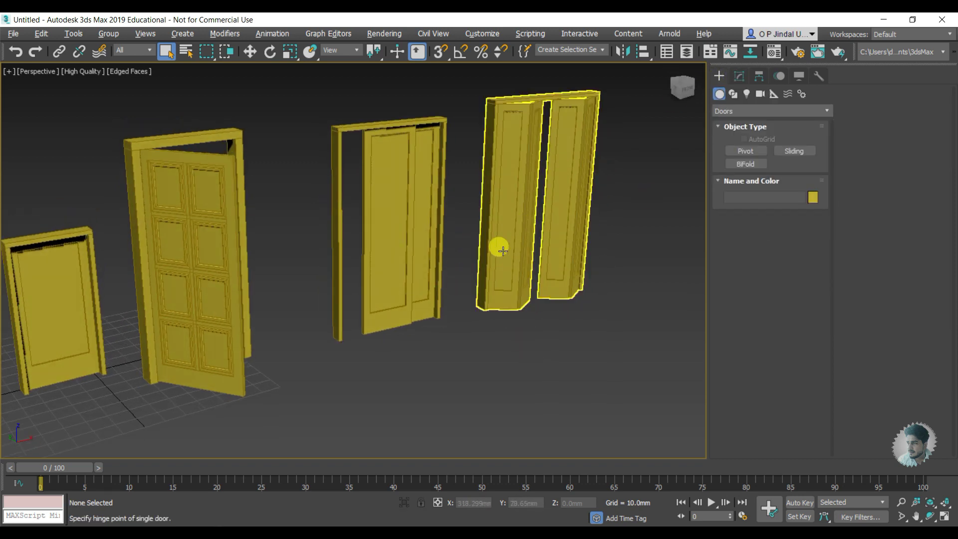